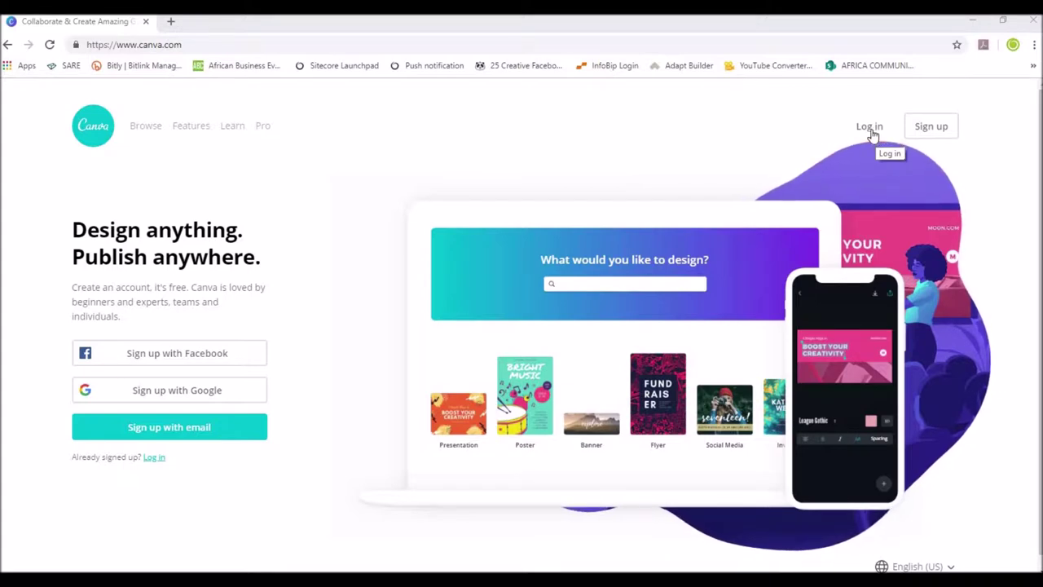
Log in to the Canva account with the already filled-in e-mail and password.
{"action": "left_click", "coordinate": [871, 129]}
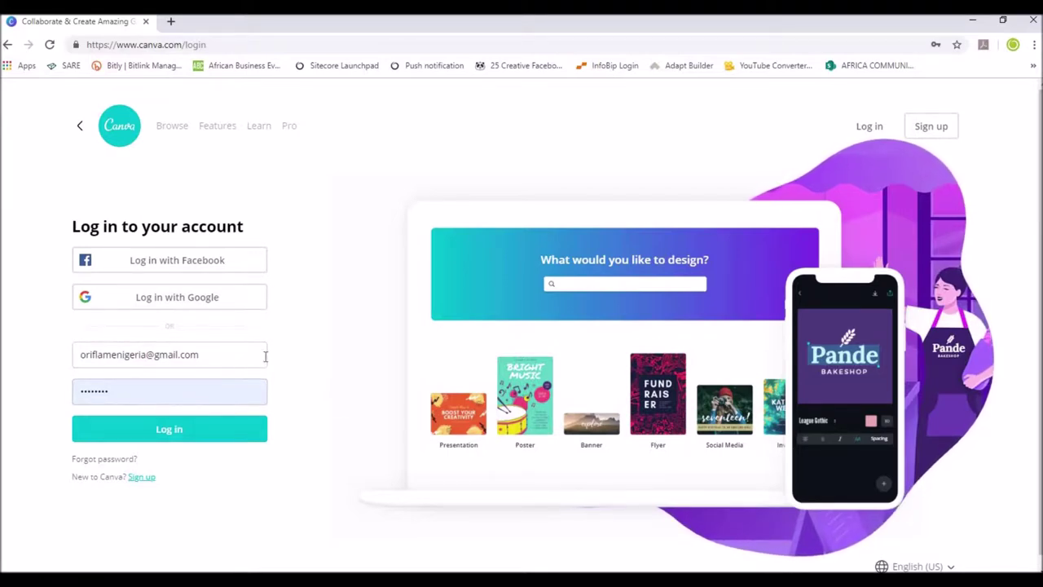
{"action": "left_click", "coordinate": [179, 431]}
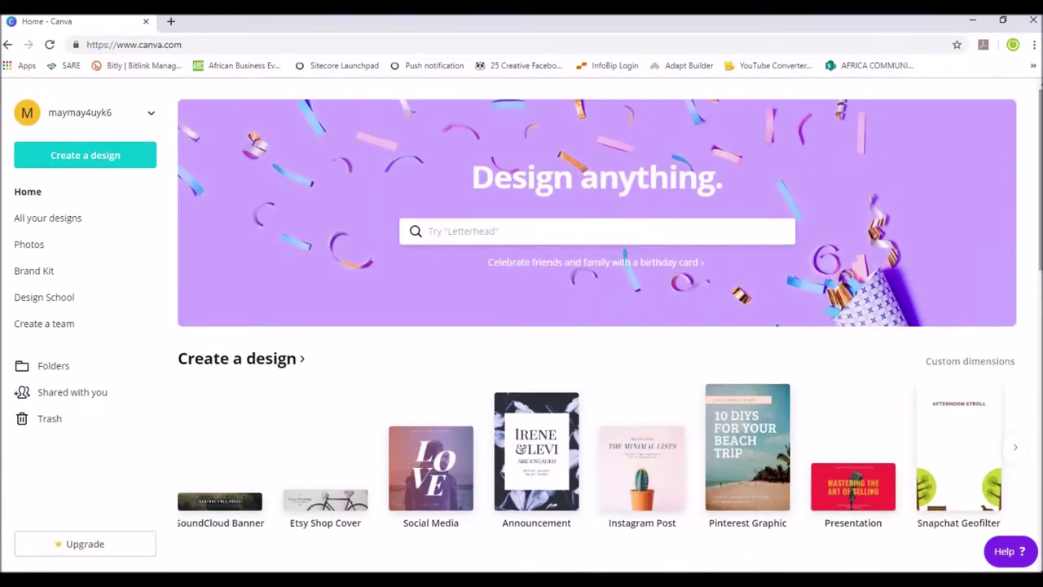
Browse the design types offered for a new design and check the custom dimensions option.
{"action": "scroll", "coordinate": [1039, 179], "scroll_direction": "down", "scroll_amount": 2}
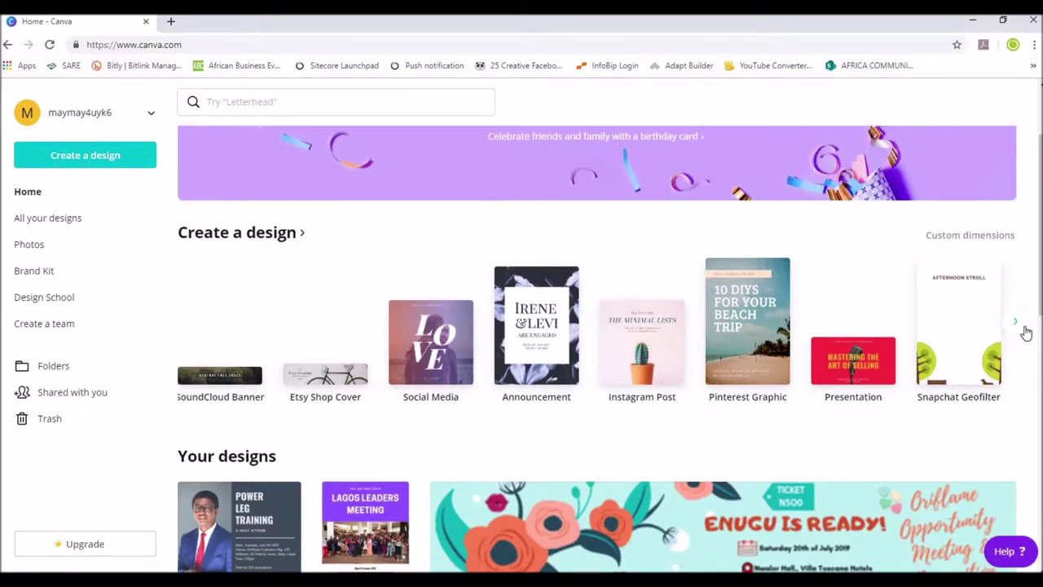
{"action": "left_click", "coordinate": [1025, 330]}
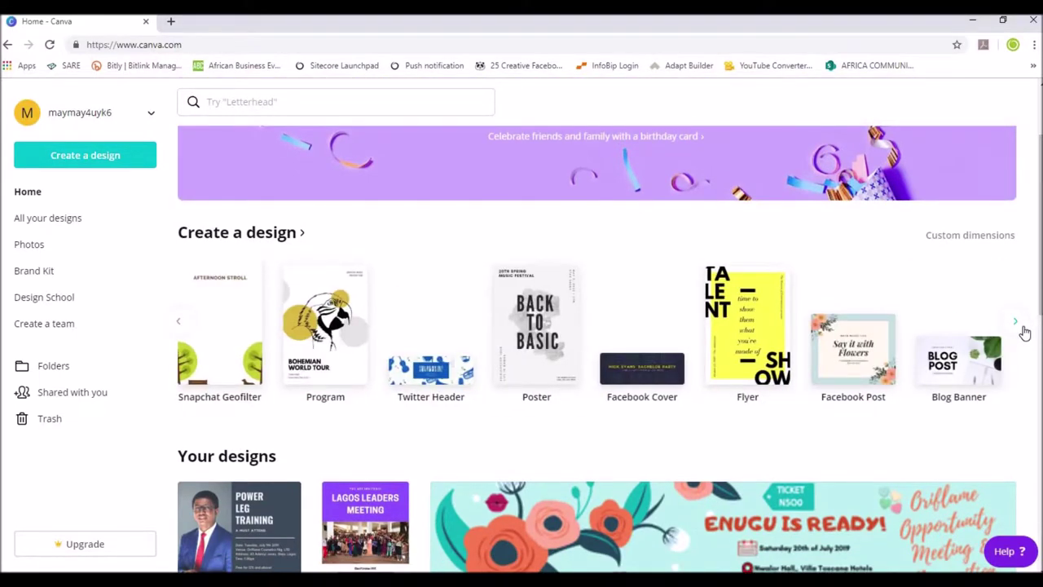
{"action": "left_click", "coordinate": [1025, 329]}
{"action": "left_click", "coordinate": [1018, 330]}
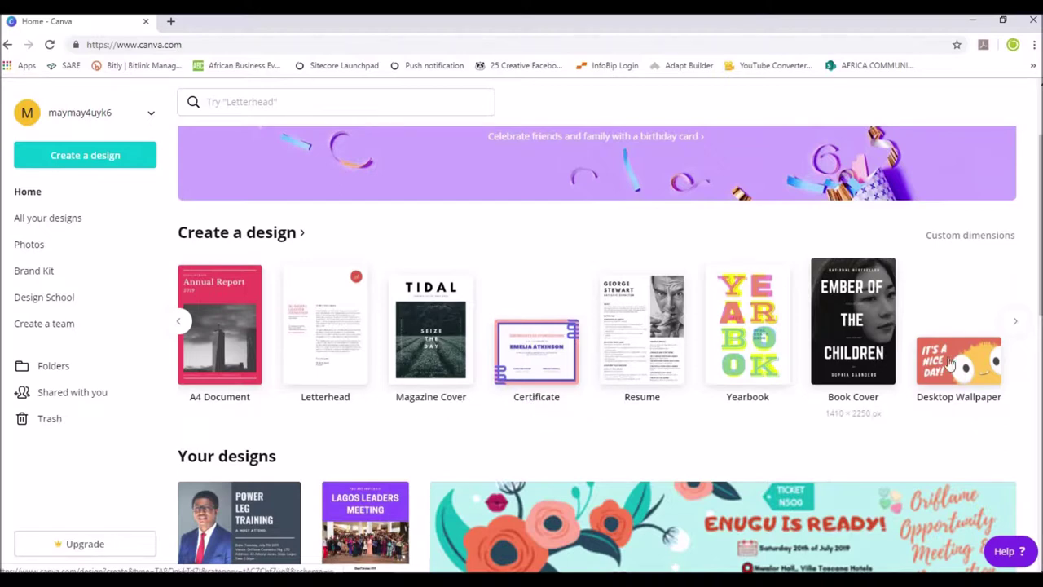
{"action": "left_click", "coordinate": [1016, 323]}
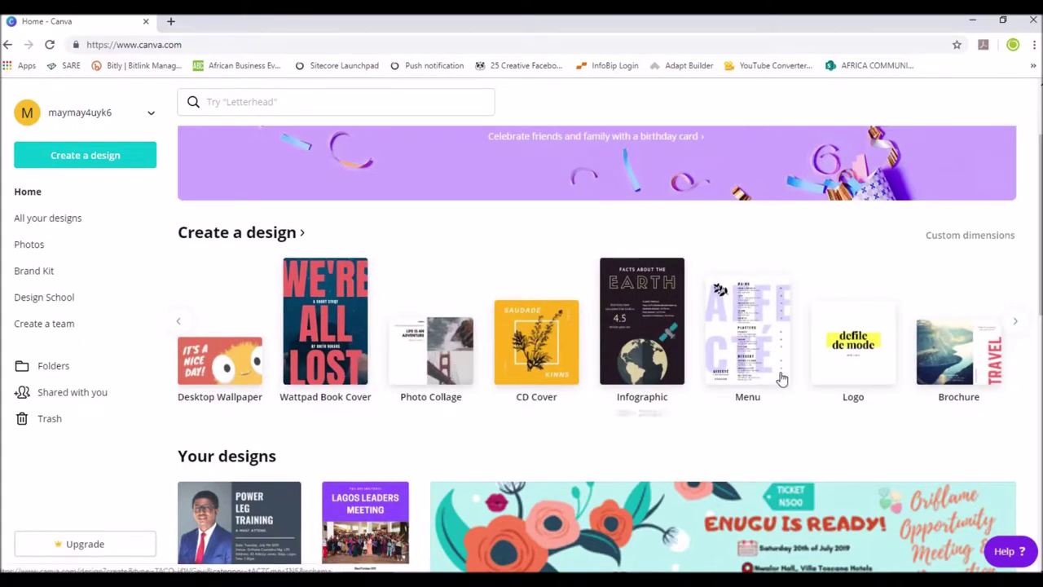
{"action": "left_click", "coordinate": [1016, 326]}
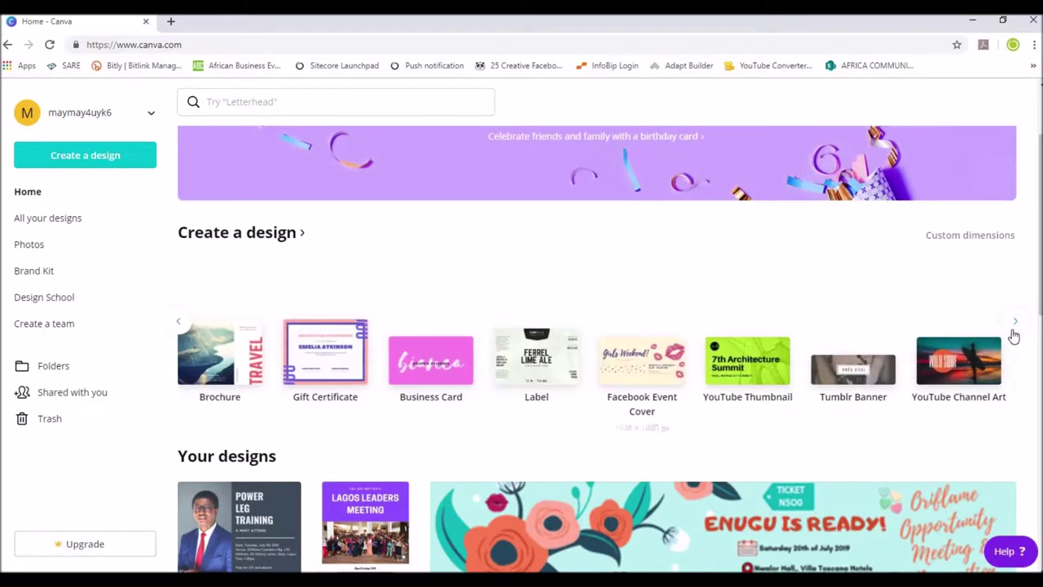
{"action": "left_click", "coordinate": [1015, 323]}
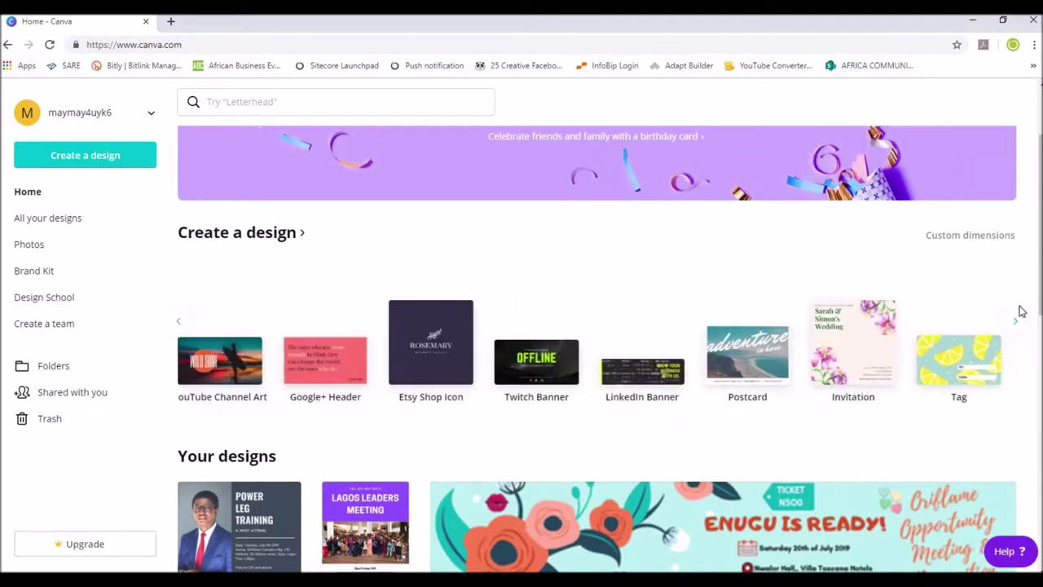
{"action": "left_click", "coordinate": [977, 238]}
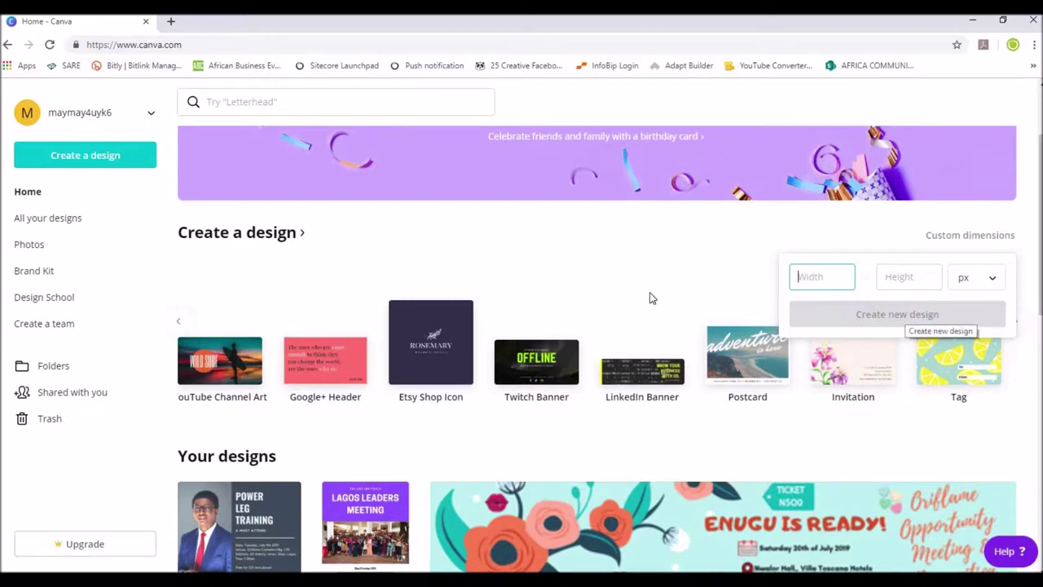
{"action": "left_click", "coordinate": [281, 300]}
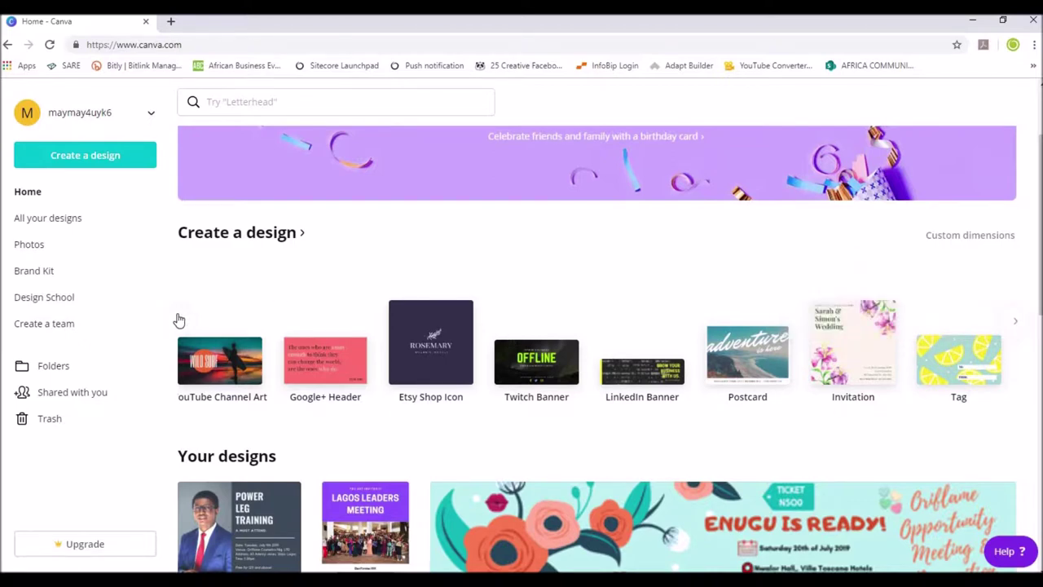
Go back through the design types to the beginning of the list.
{"action": "left_click", "coordinate": [181, 321]}
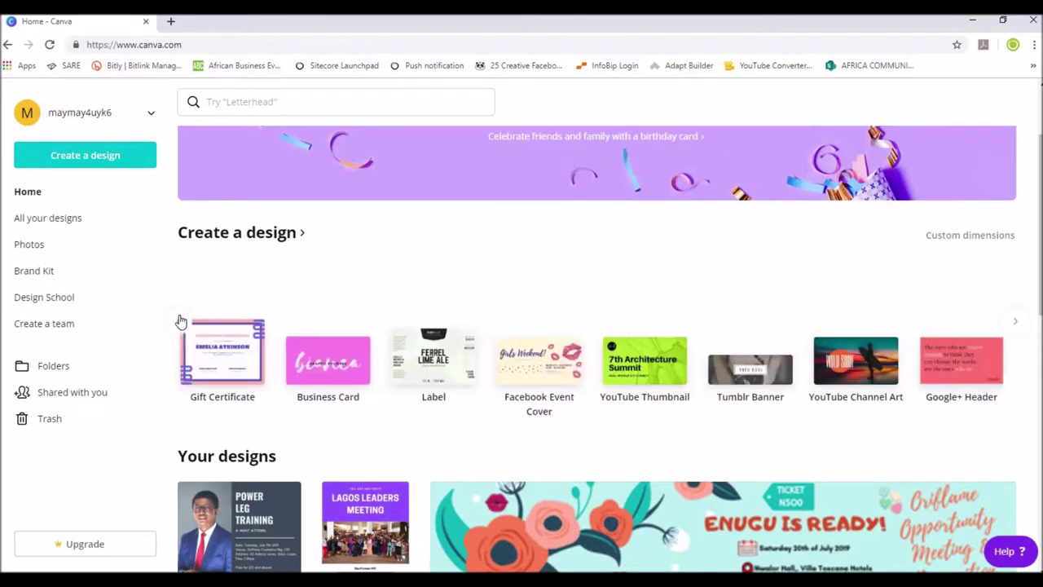
{"action": "left_click", "coordinate": [181, 321]}
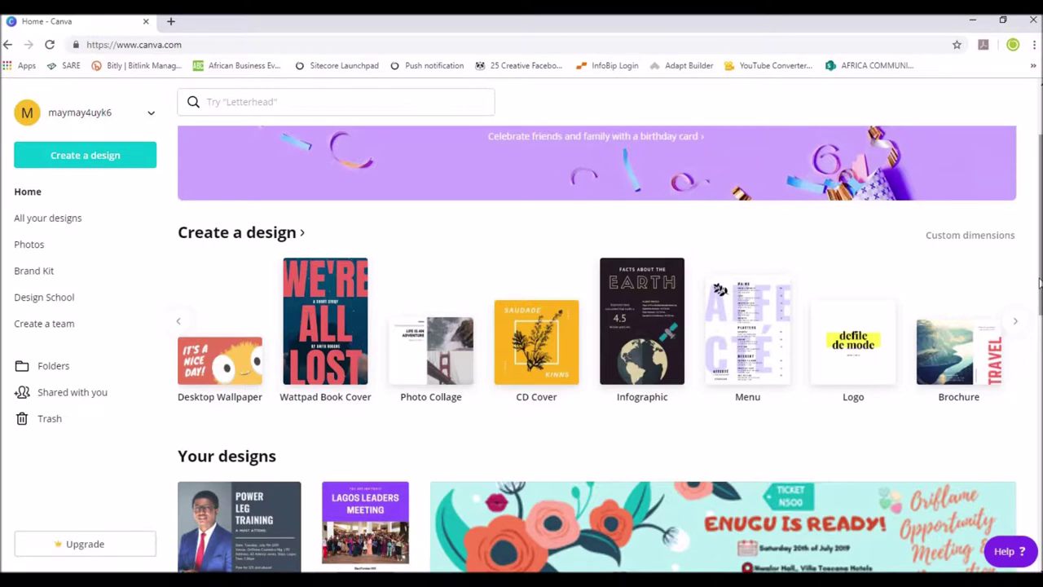
{"action": "left_click", "coordinate": [181, 324]}
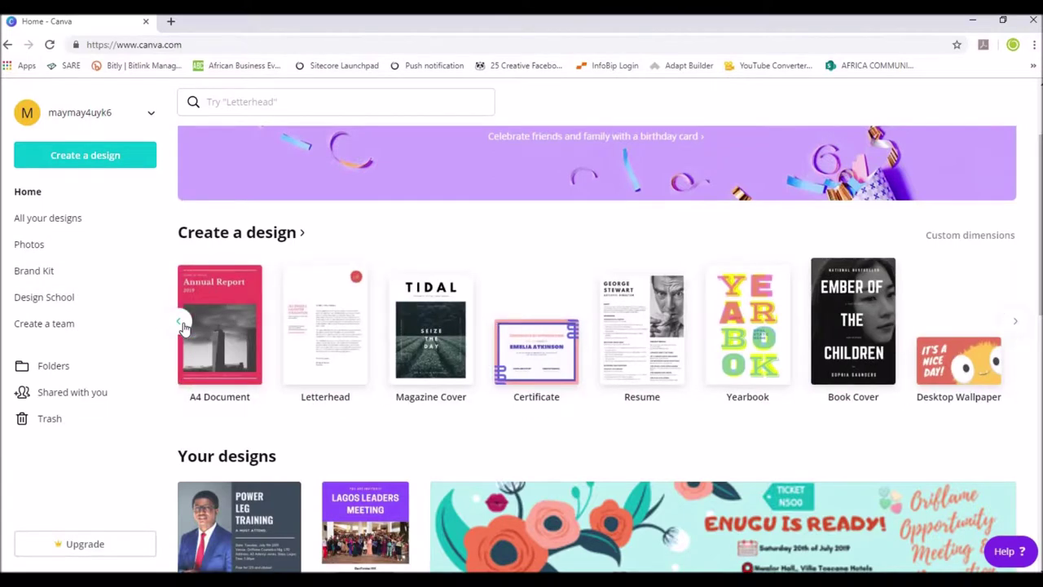
{"action": "left_click", "coordinate": [181, 324]}
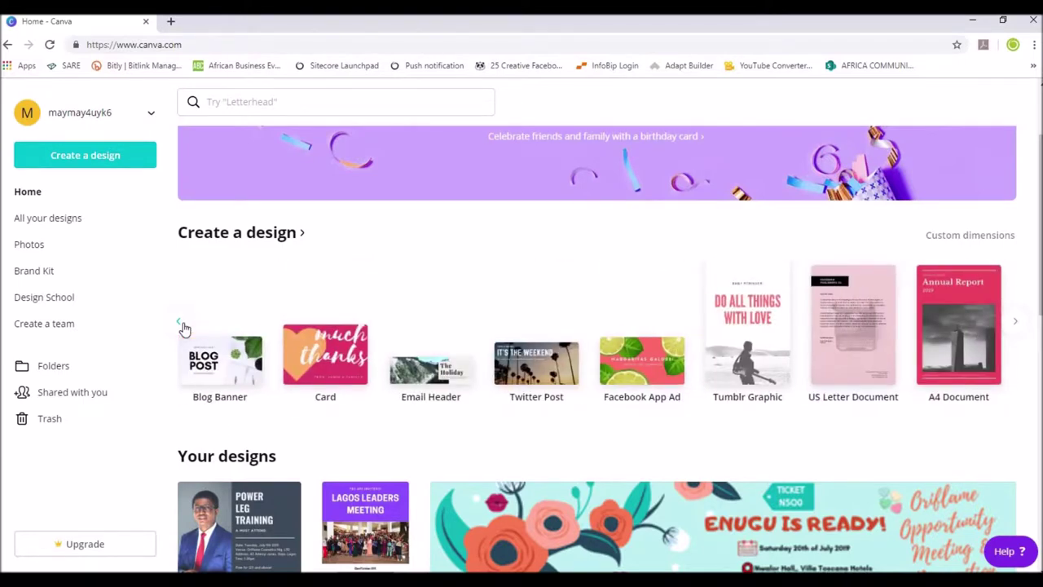
{"action": "left_click", "coordinate": [179, 324]}
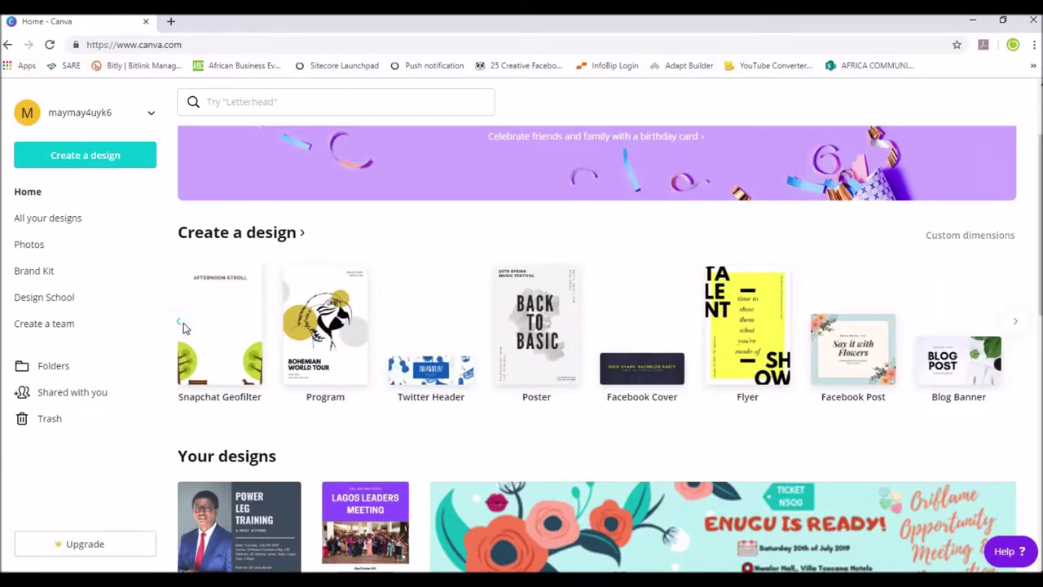
{"action": "left_click", "coordinate": [179, 324]}
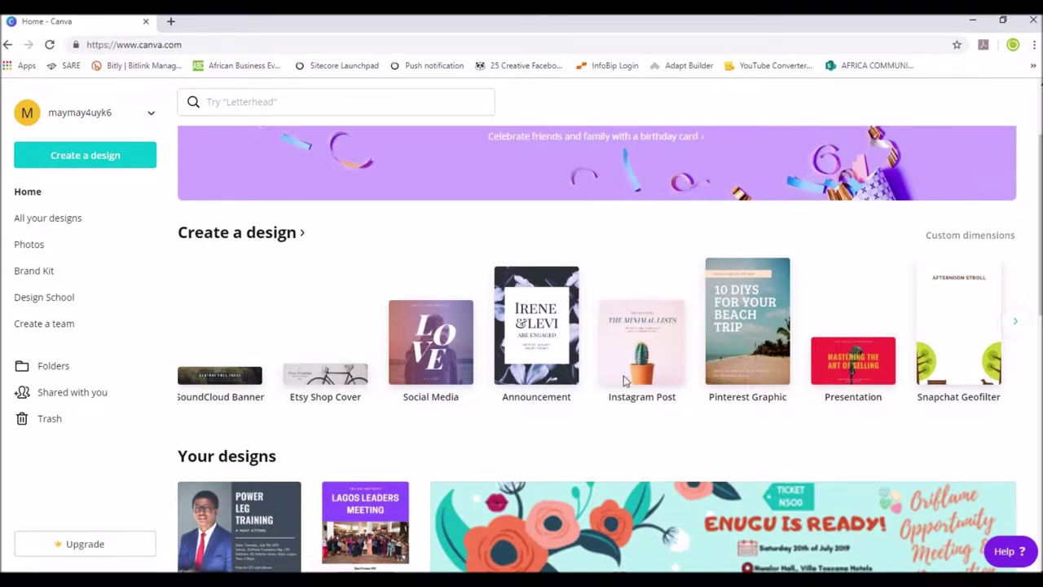
Create a new design of the Announcement type.
{"action": "left_click", "coordinate": [1018, 324]}
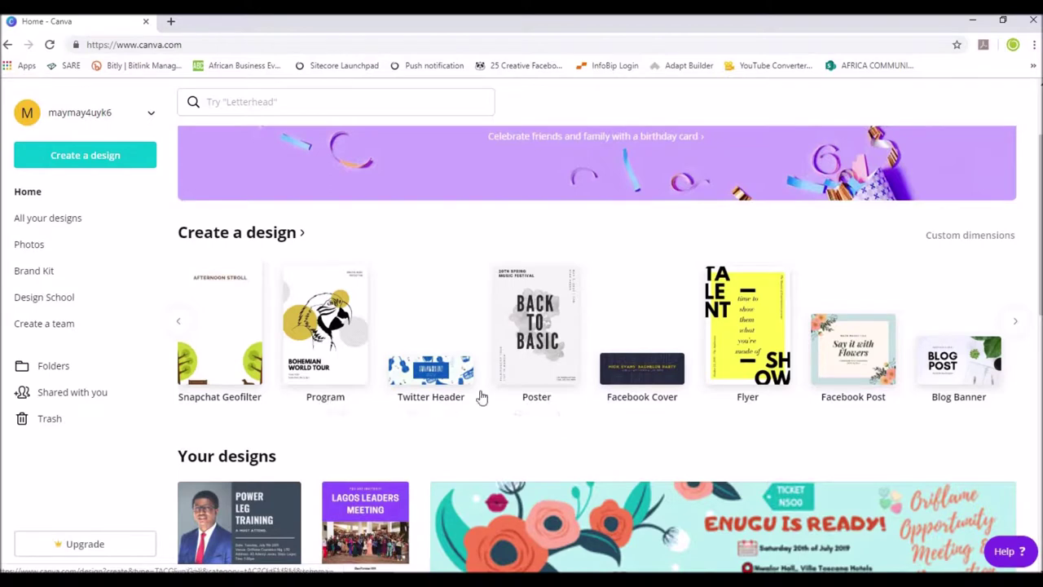
{"action": "left_click", "coordinate": [1018, 324]}
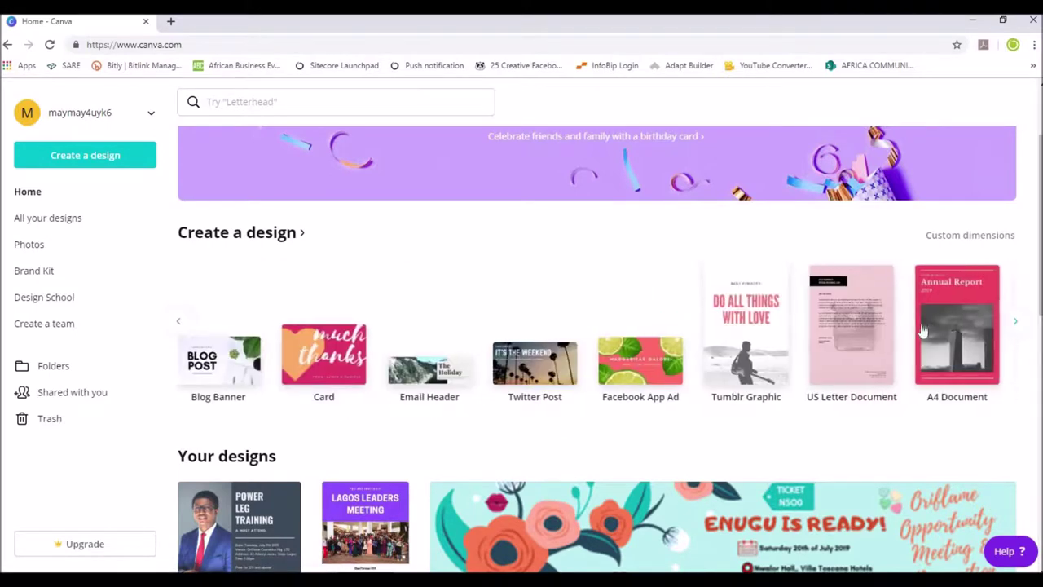
{"action": "left_click", "coordinate": [177, 324]}
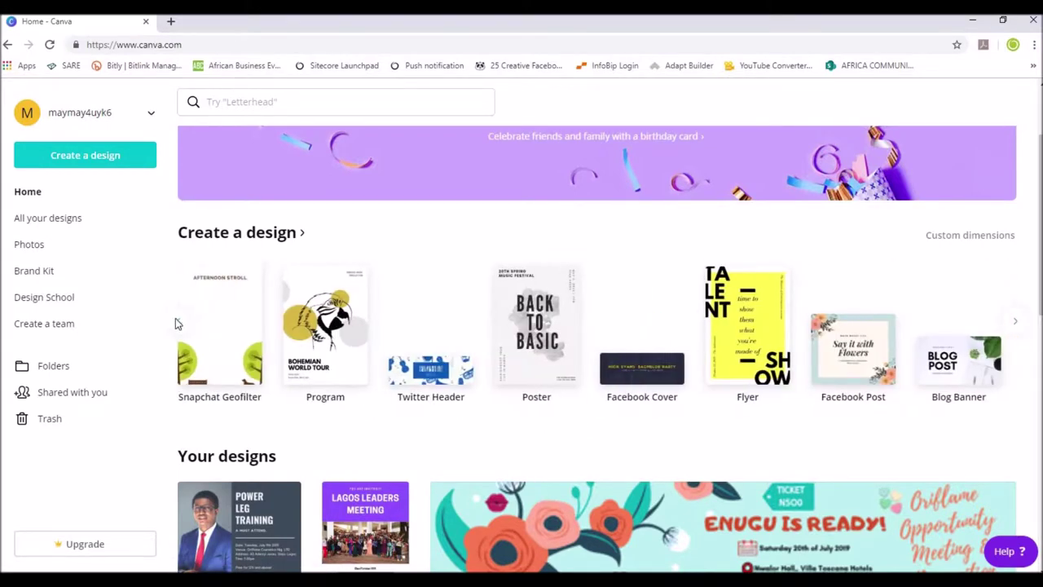
{"action": "left_click", "coordinate": [177, 323]}
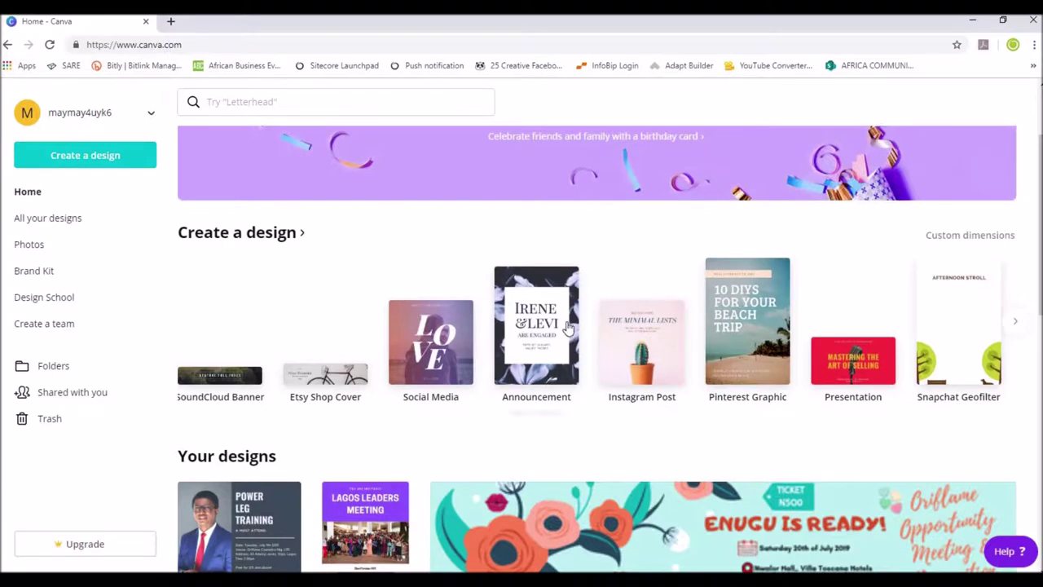
{"action": "left_click", "coordinate": [549, 335]}
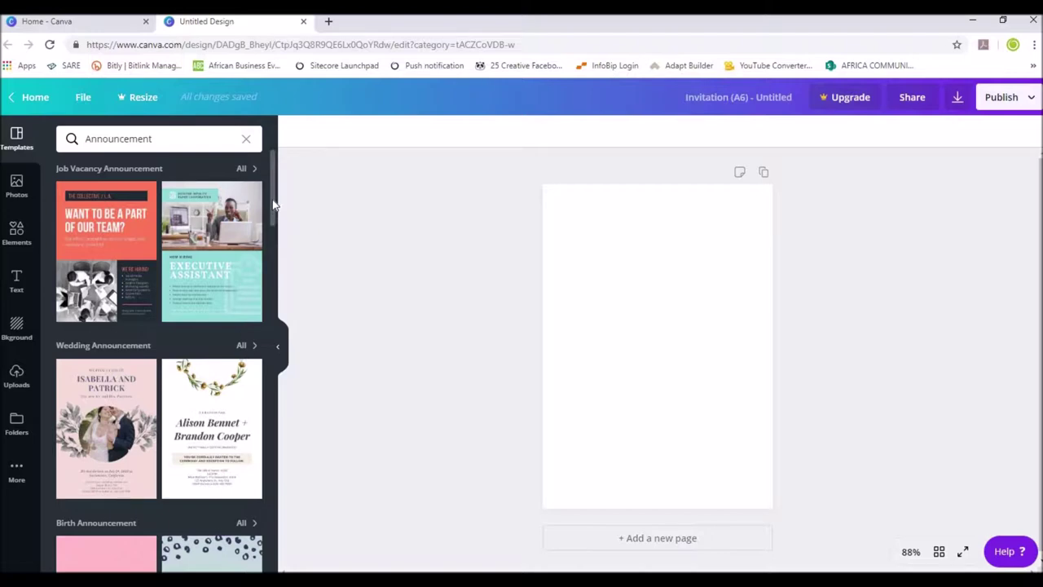
Look through the Announcement templates and view the details of the Olive and Charcoal Wreath Death Announcement.
{"action": "left_click_drag", "start_coordinate": [276, 210], "coordinate": [274, 417]}
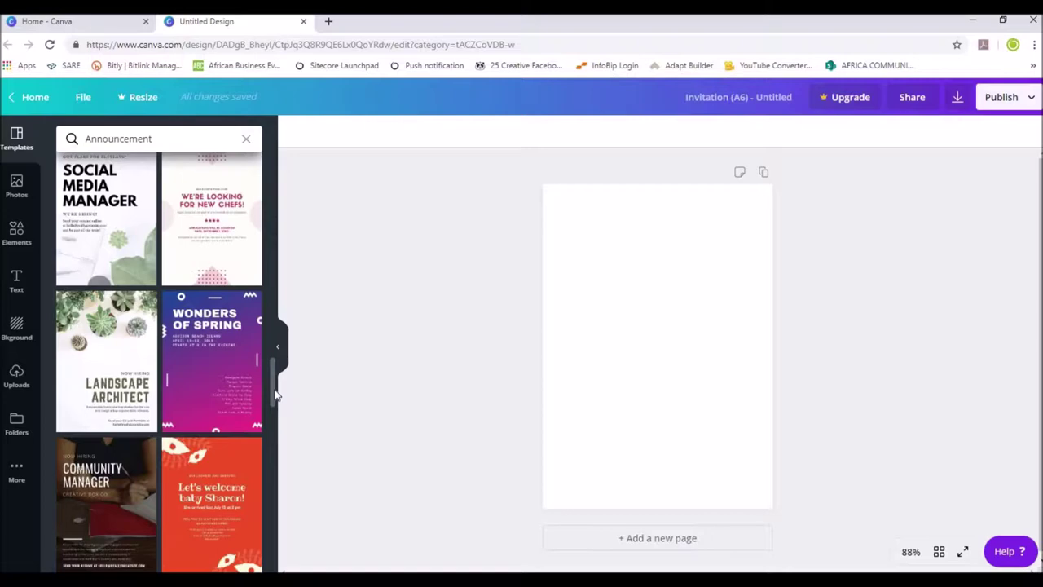
{"action": "left_click_drag", "start_coordinate": [278, 333], "coordinate": [275, 181]}
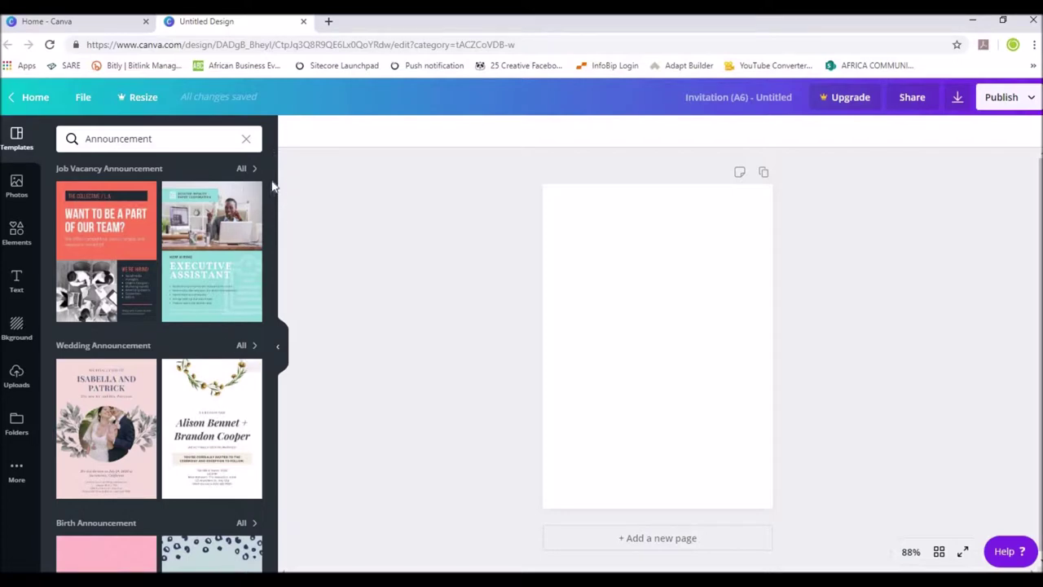
{"action": "left_click_drag", "start_coordinate": [272, 186], "coordinate": [277, 202]}
{"action": "scroll", "coordinate": [279, 251], "scroll_direction": "down", "scroll_amount": 9}
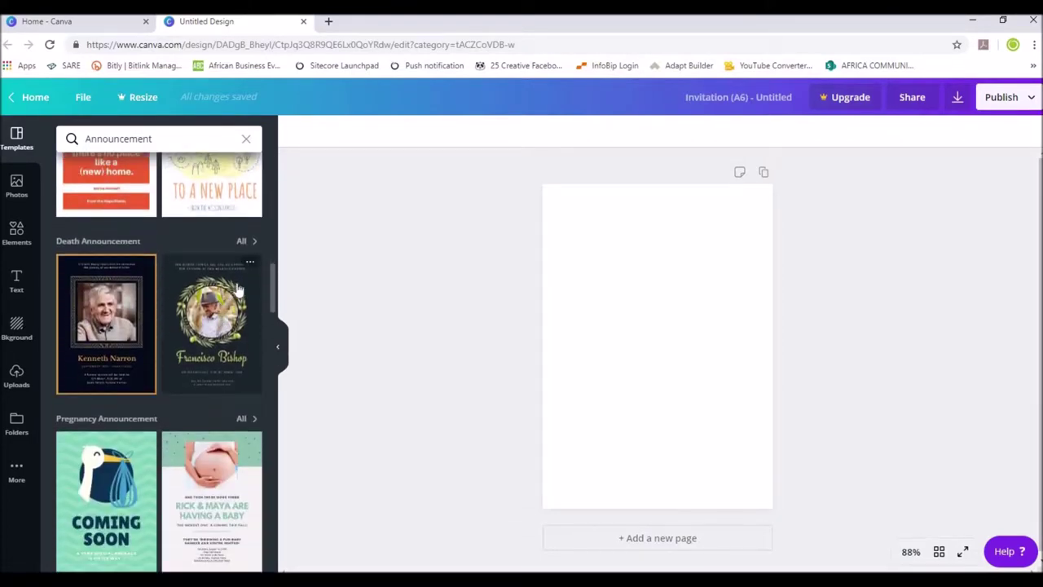
{"action": "left_click", "coordinate": [250, 269]}
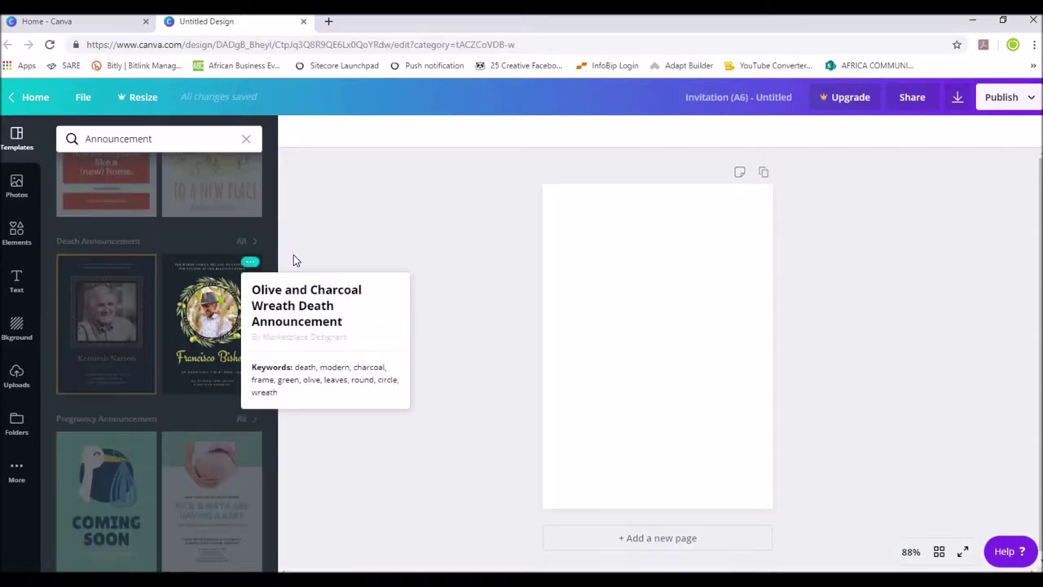
{"action": "left_click", "coordinate": [274, 298]}
Apply the free funeral announcement template with the black-and-white portrait and yellow bars to the blank page.
{"action": "scroll", "coordinate": [273, 330], "scroll_direction": "down", "scroll_amount": 10}
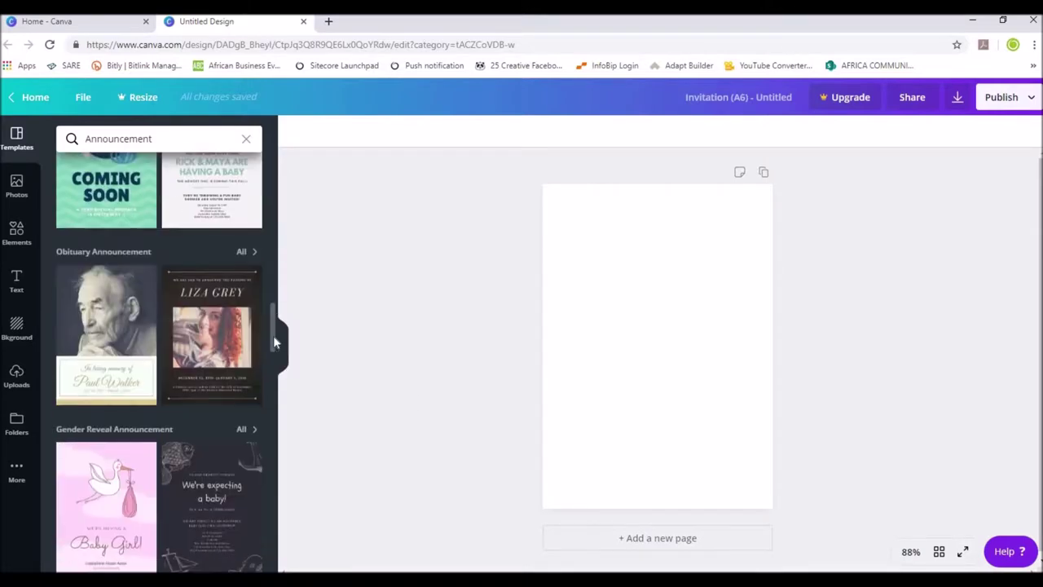
{"action": "left_click_drag", "start_coordinate": [273, 395], "coordinate": [275, 492]}
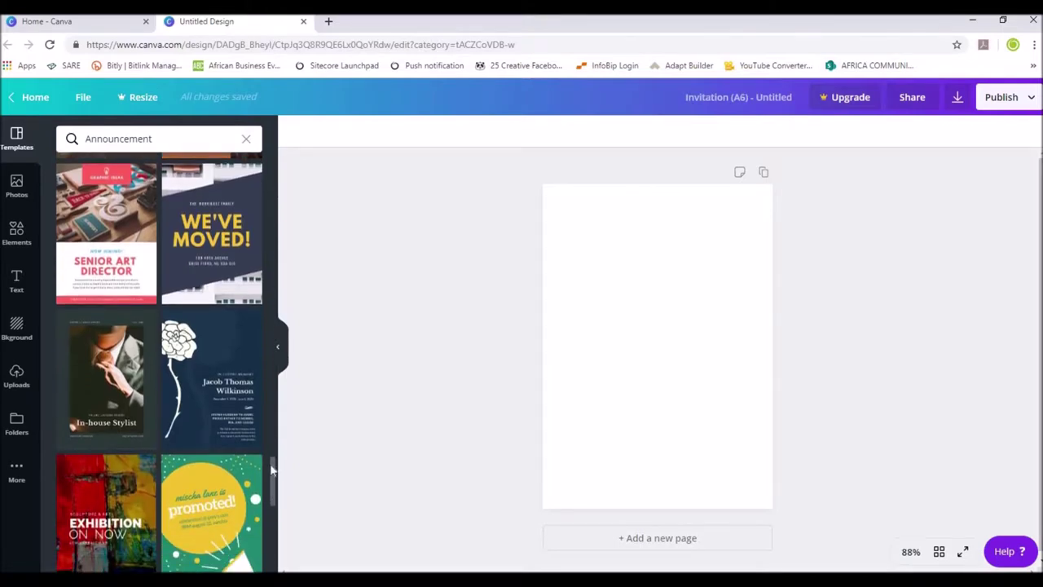
{"action": "left_click_drag", "start_coordinate": [277, 499], "coordinate": [276, 513]}
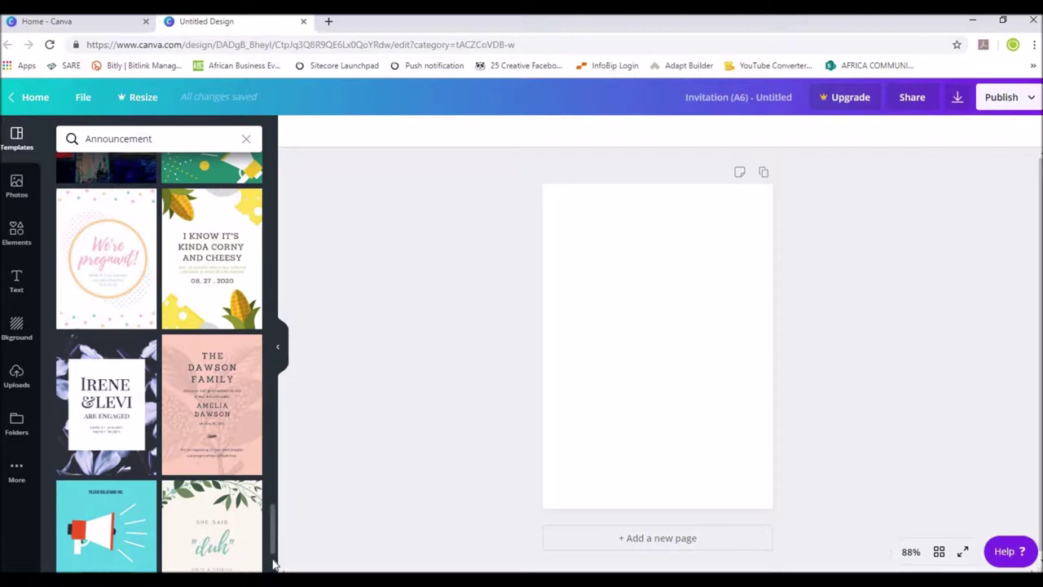
{"action": "scroll", "coordinate": [274, 563], "scroll_direction": "down", "scroll_amount": 5}
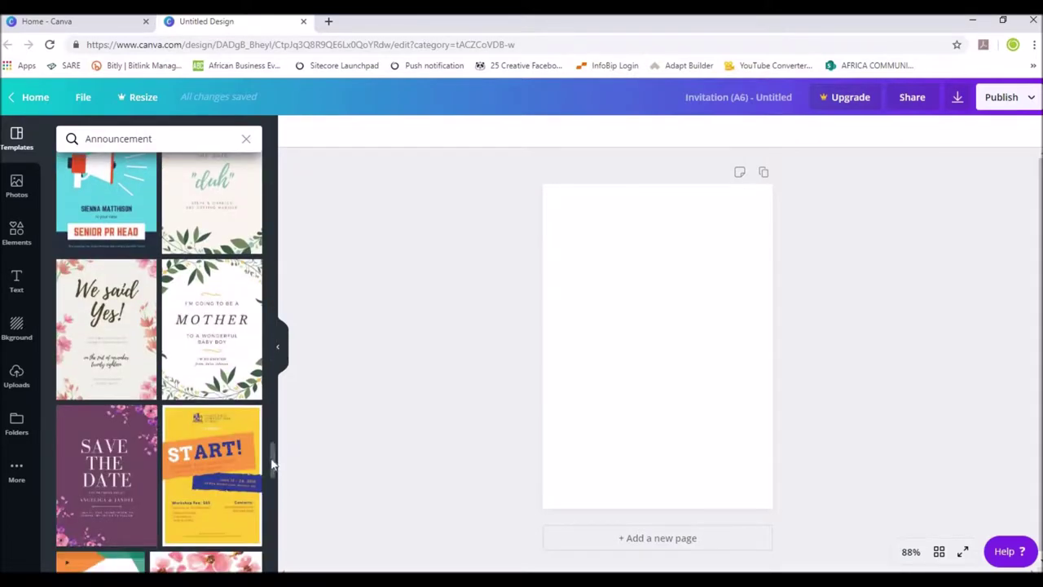
{"action": "scroll", "coordinate": [275, 492], "scroll_direction": "down", "scroll_amount": 4}
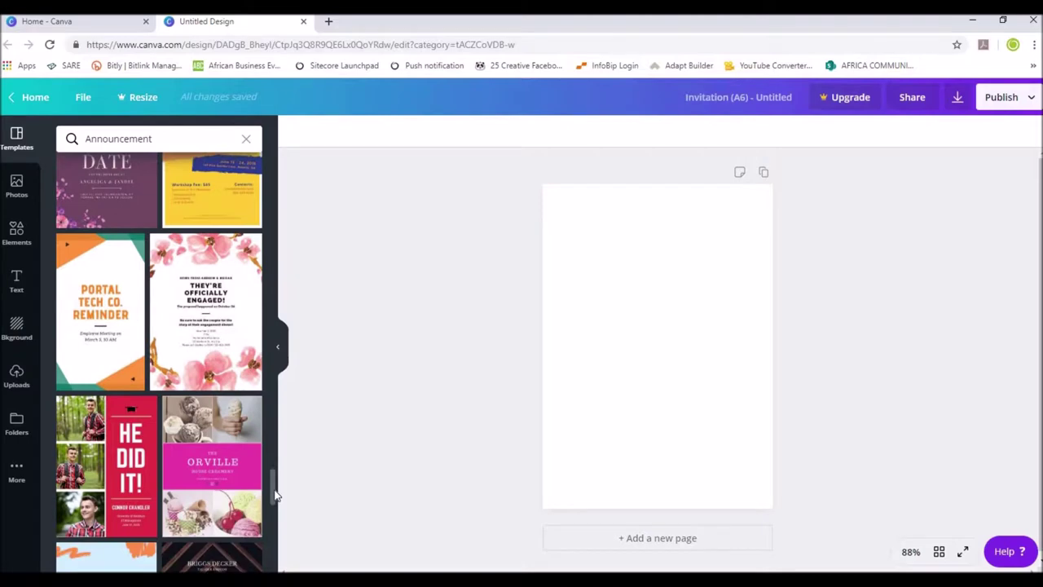
{"action": "scroll", "coordinate": [275, 495], "scroll_direction": "down", "scroll_amount": 1}
{"action": "scroll", "coordinate": [275, 497], "scroll_direction": "down", "scroll_amount": 1}
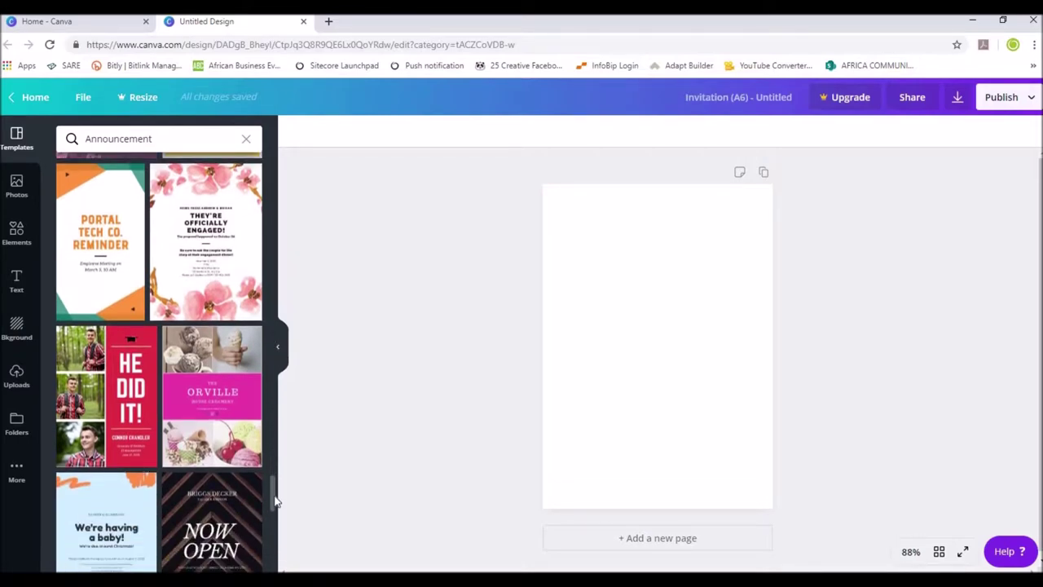
{"action": "scroll", "coordinate": [275, 513], "scroll_direction": "down", "scroll_amount": 5}
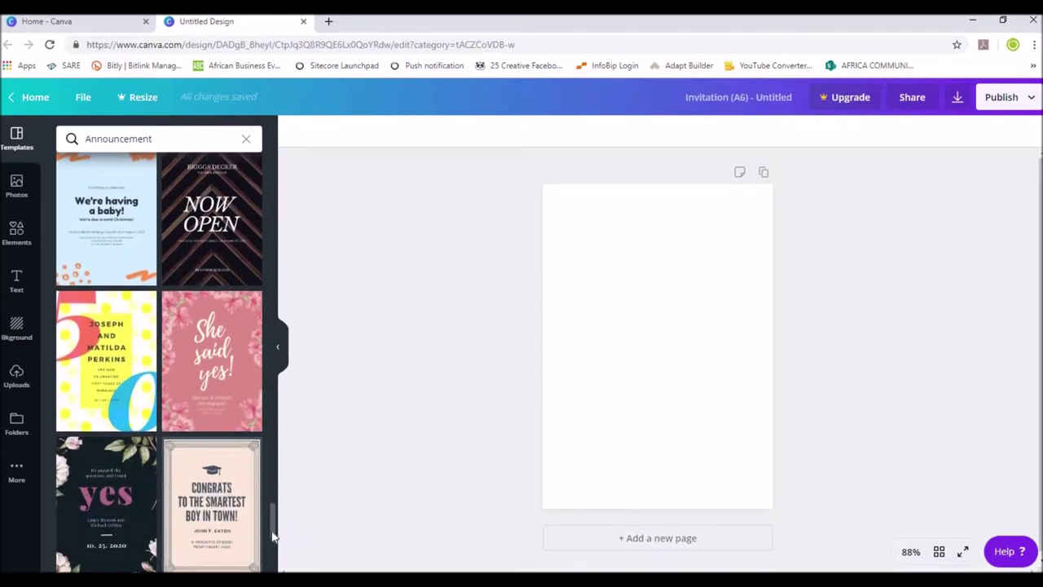
{"action": "scroll", "coordinate": [273, 521], "scroll_direction": "down", "scroll_amount": 5}
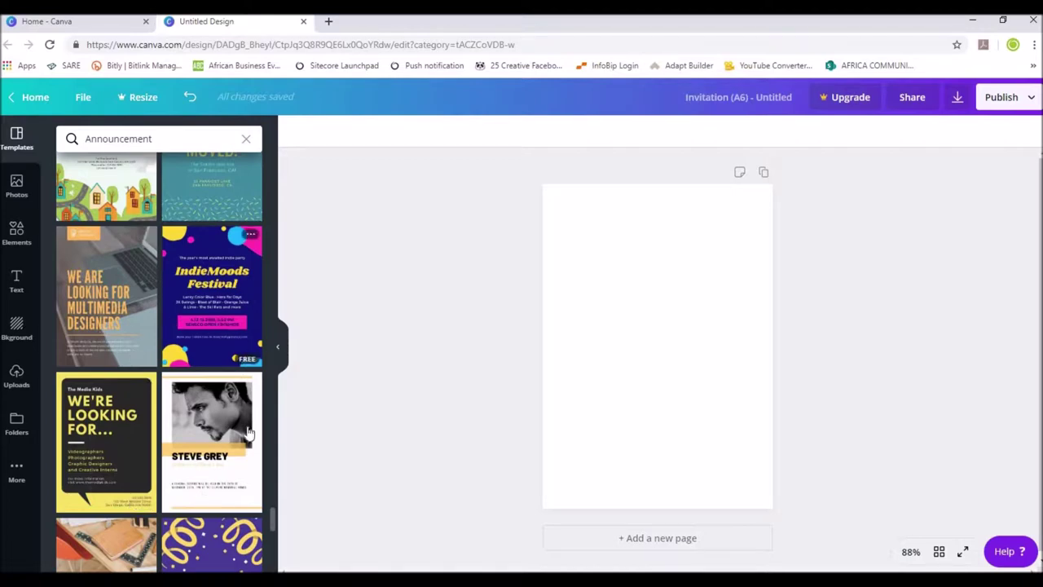
{"action": "left_click", "coordinate": [236, 478]}
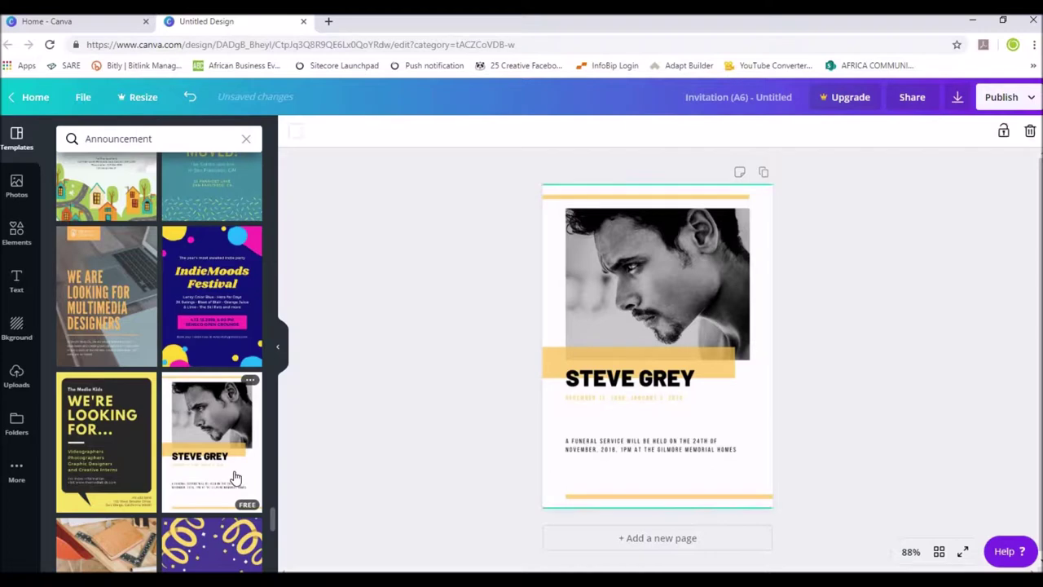
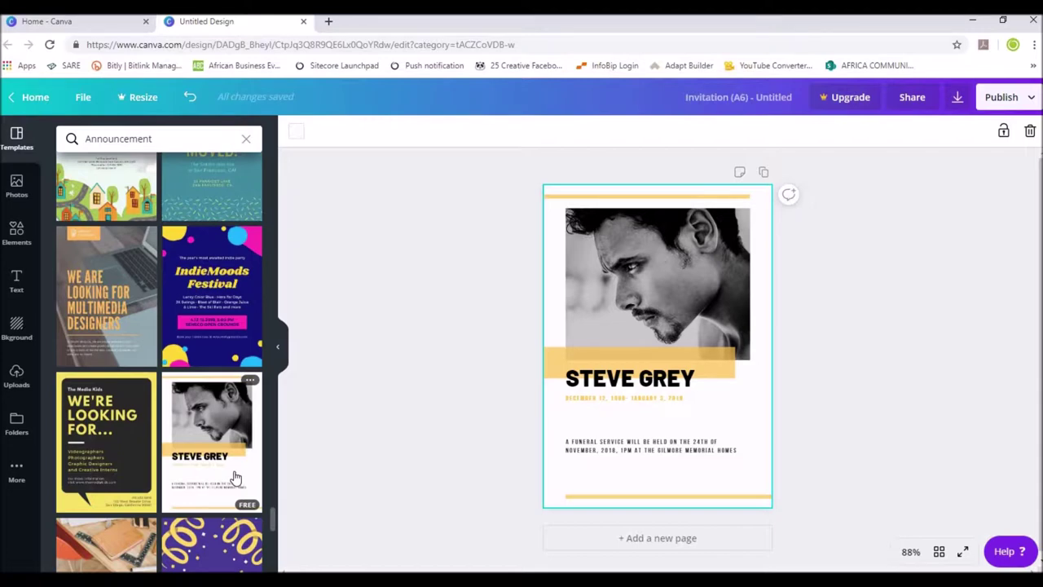
Delete the black-and-white portrait from the page and view the image upload dialog without choosing a file.
{"action": "left_click", "coordinate": [661, 271]}
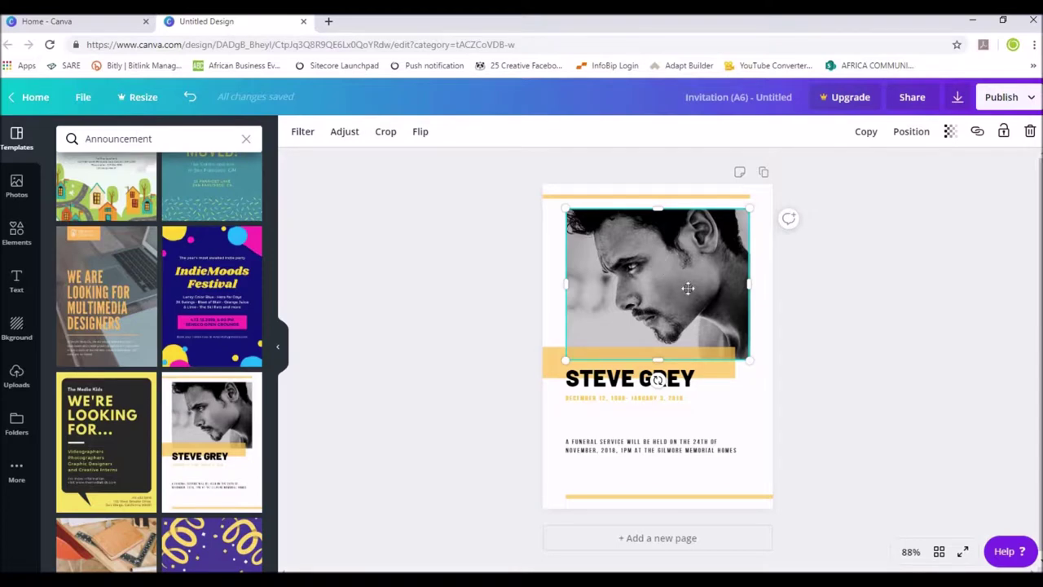
{"action": "key", "text": "Delete"}
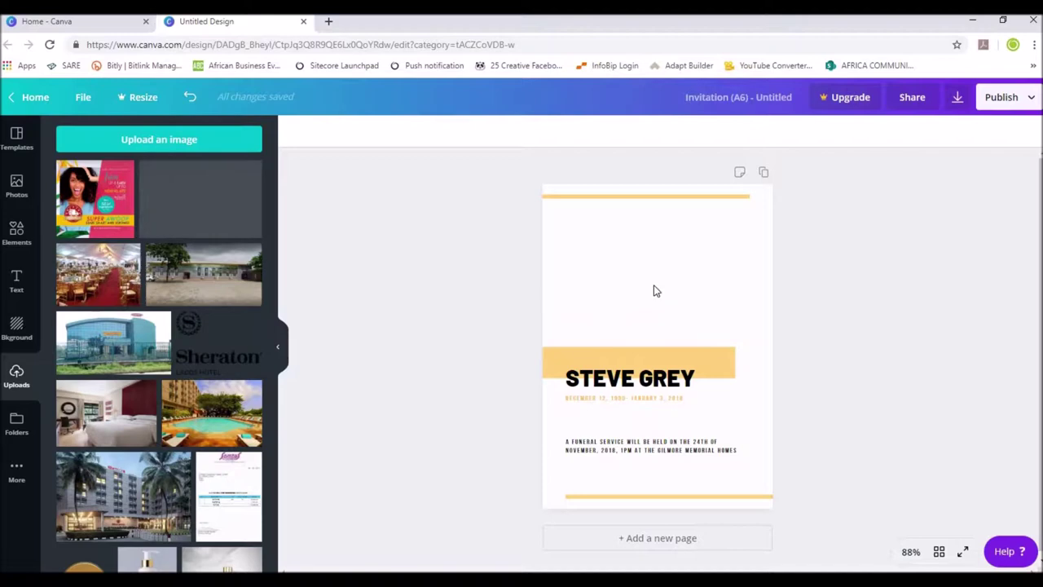
{"action": "left_click", "coordinate": [204, 148]}
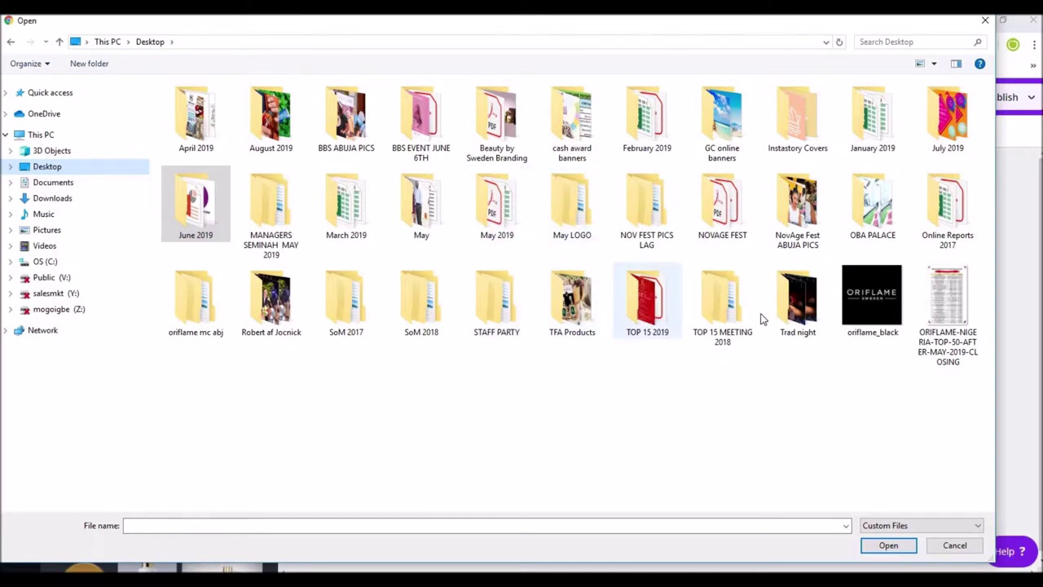
{"action": "left_click", "coordinate": [952, 548]}
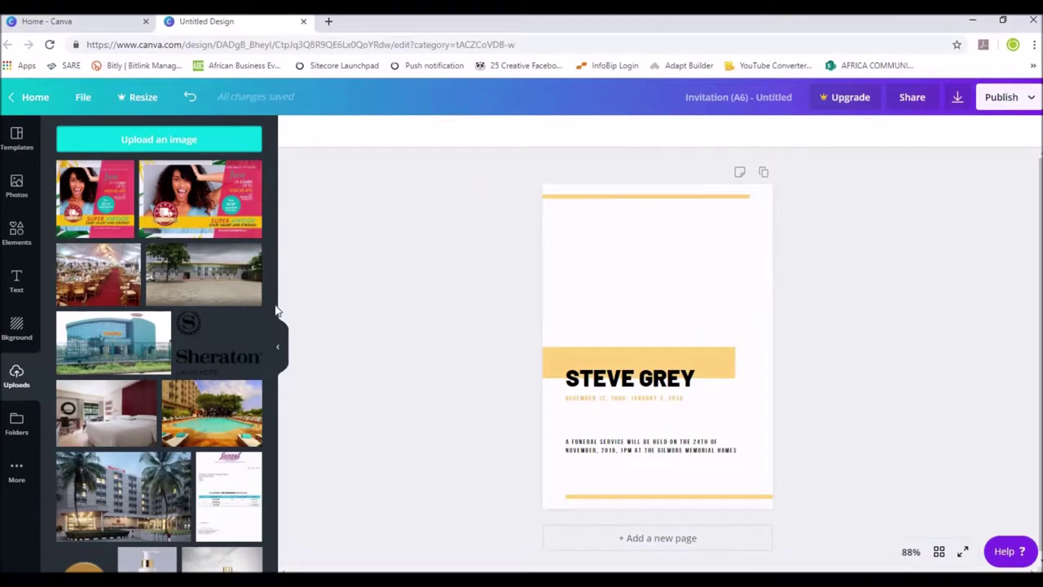
Add the uploaded photo of green and white NovAge products, raise it above the name text and trim its height.
{"action": "left_click_drag", "start_coordinate": [273, 326], "coordinate": [275, 369]}
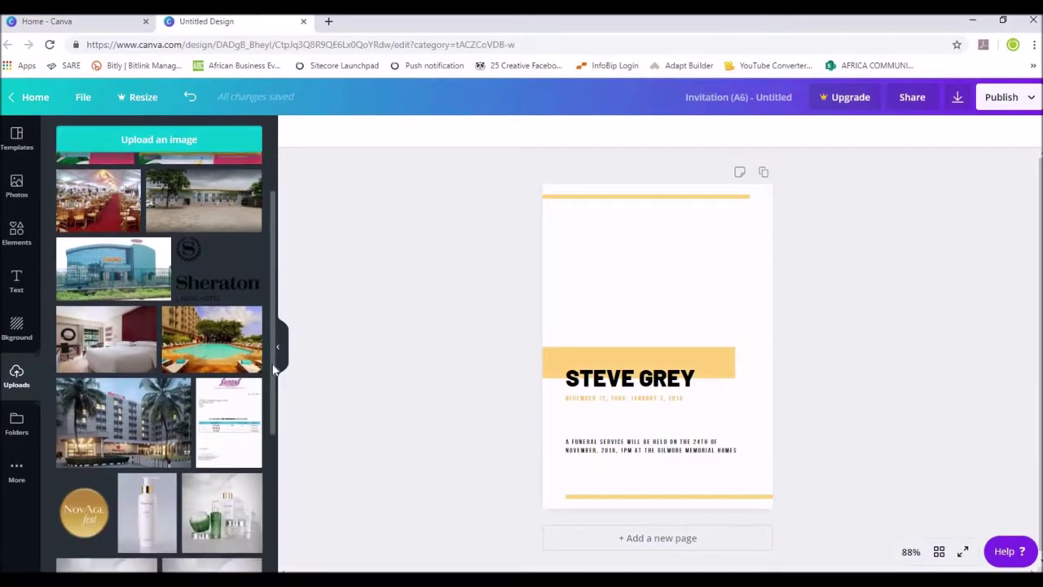
{"action": "left_click", "coordinate": [211, 521]}
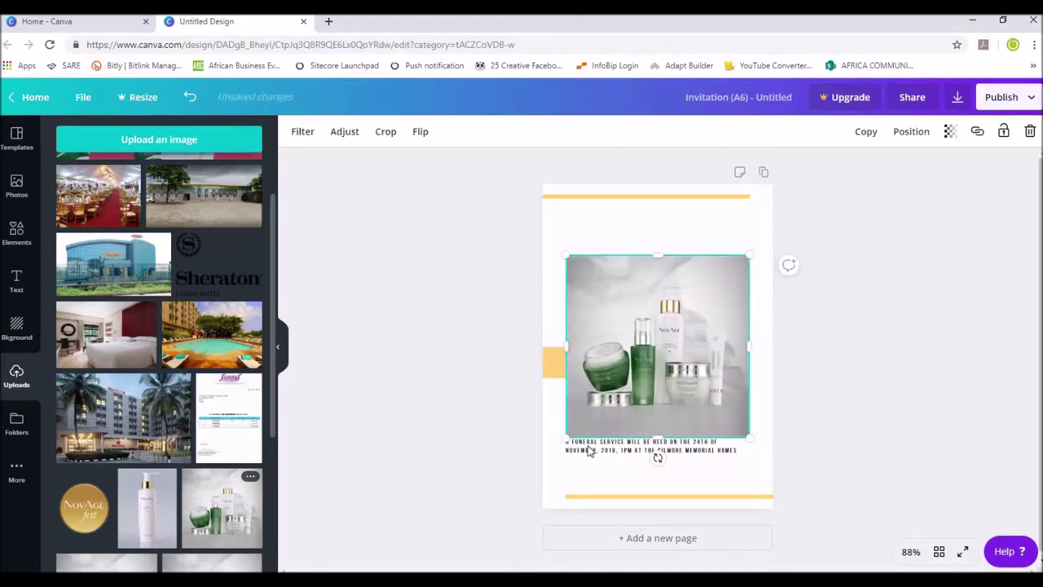
{"action": "left_click_drag", "start_coordinate": [636, 381], "coordinate": [635, 333]}
{"action": "left_click_drag", "start_coordinate": [654, 392], "coordinate": [656, 369]}
{"action": "left_click_drag", "start_coordinate": [658, 205], "coordinate": [659, 229]}
Position the product photo between the upper yellow line and the thick yellow bar, roughly aligned with the text's left edge.
{"action": "left_click_drag", "start_coordinate": [664, 282], "coordinate": [659, 257]}
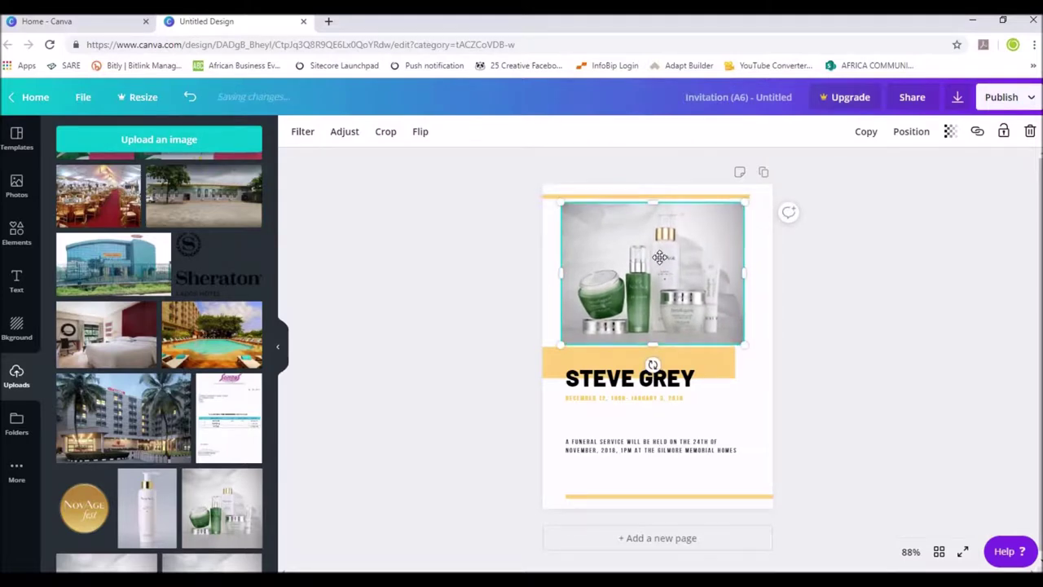
{"action": "left_click_drag", "start_coordinate": [660, 258], "coordinate": [661, 258]}
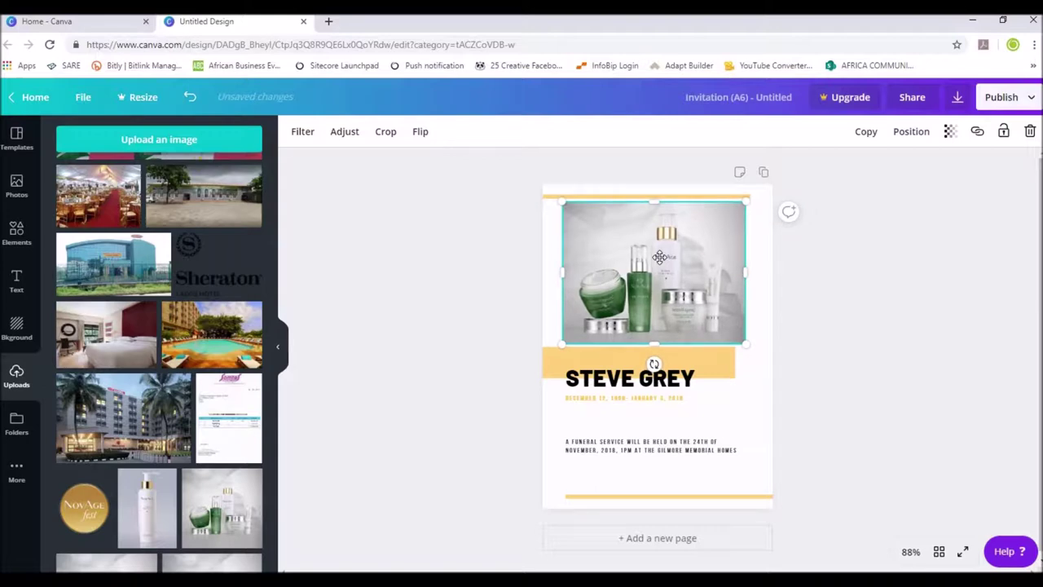
{"action": "key", "text": "Escape"}
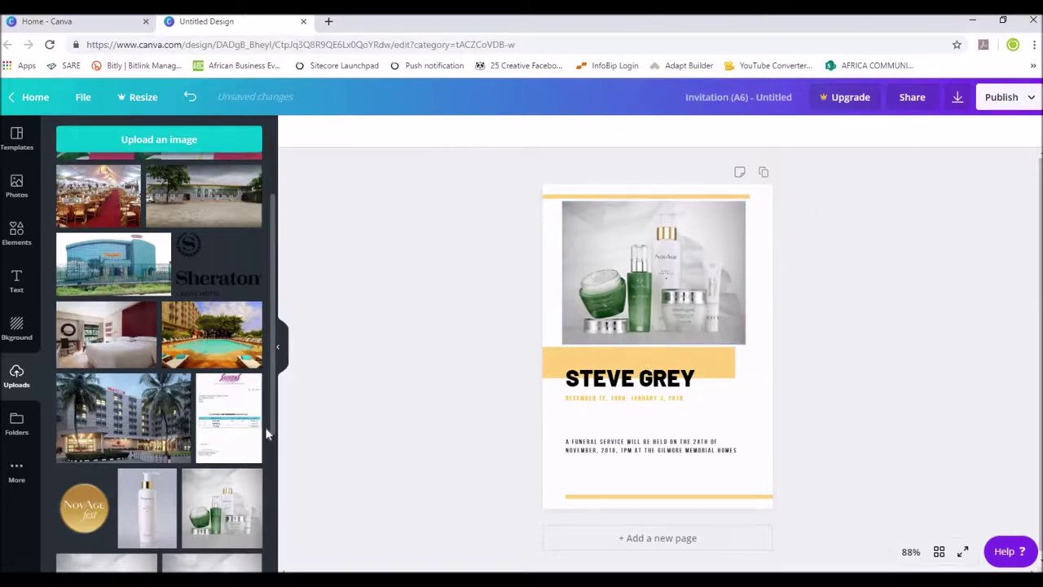
{"action": "scroll", "coordinate": [271, 416], "scroll_direction": "up", "scroll_amount": 1}
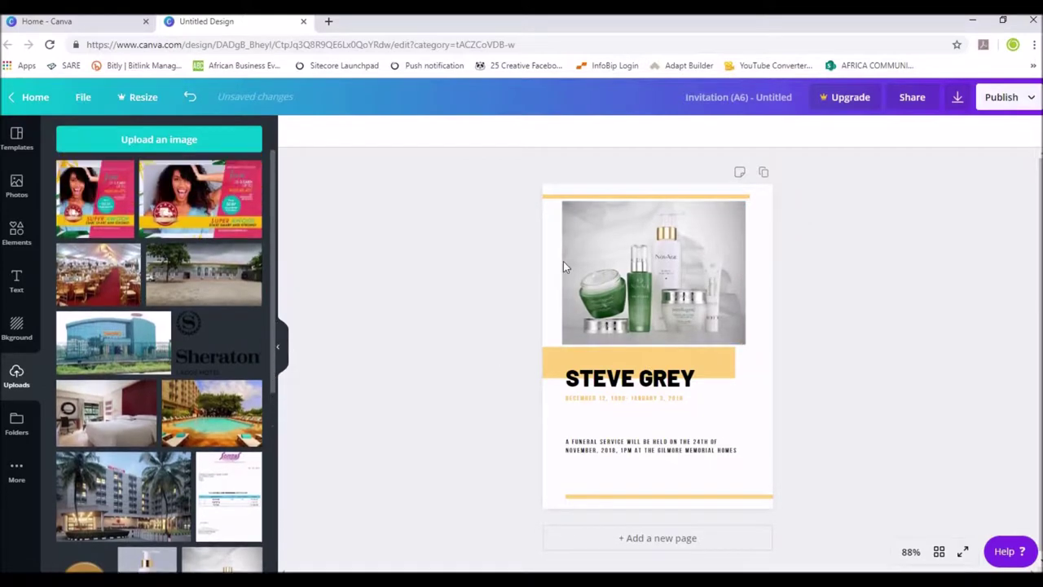
{"action": "left_click", "coordinate": [623, 272]}
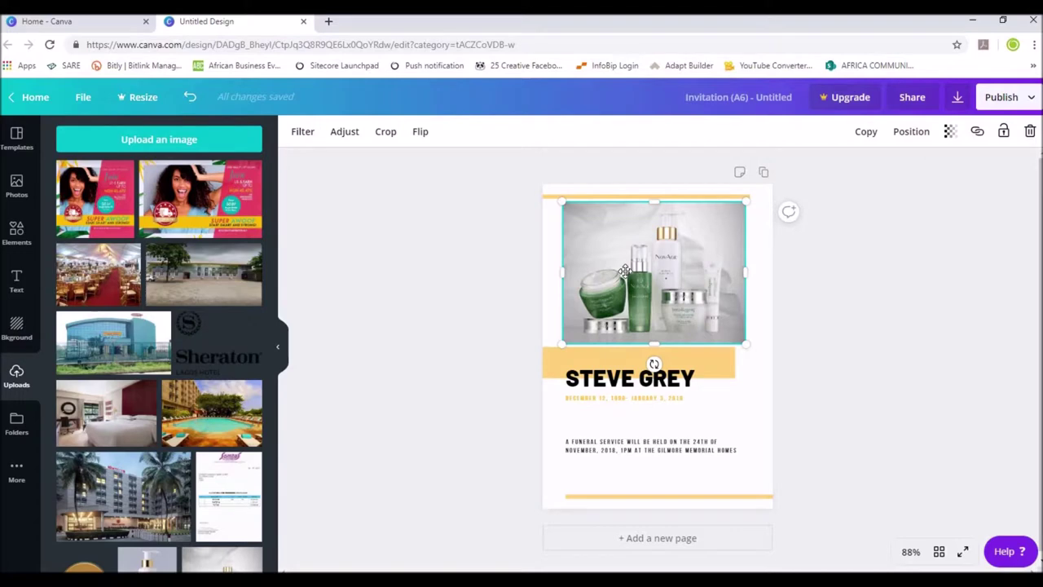
{"action": "left_click_drag", "start_coordinate": [623, 271], "coordinate": [626, 272]}
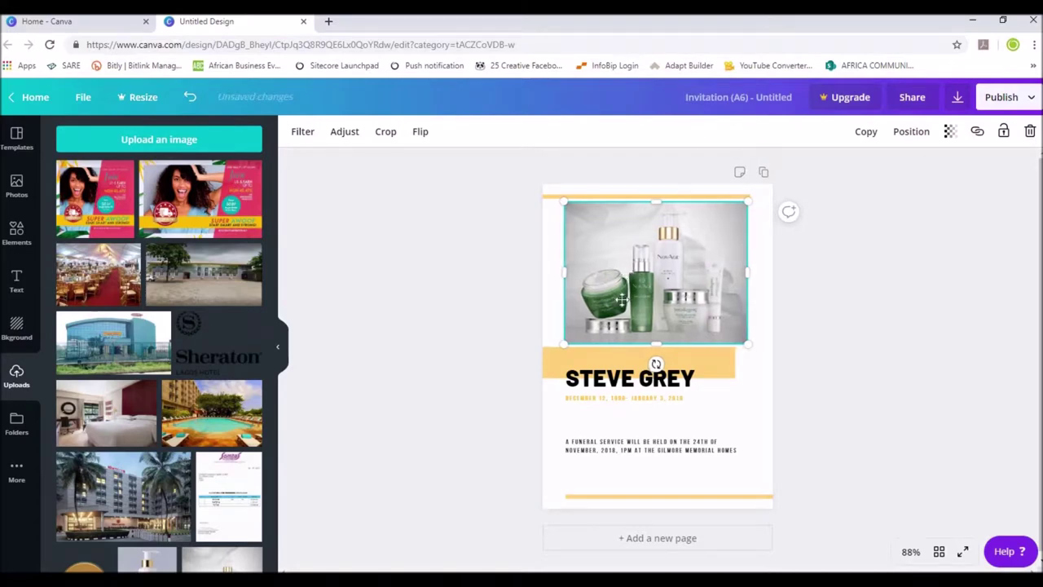
Look through the text, background and folder categories and browse the trending photos.
{"action": "left_click", "coordinate": [617, 382]}
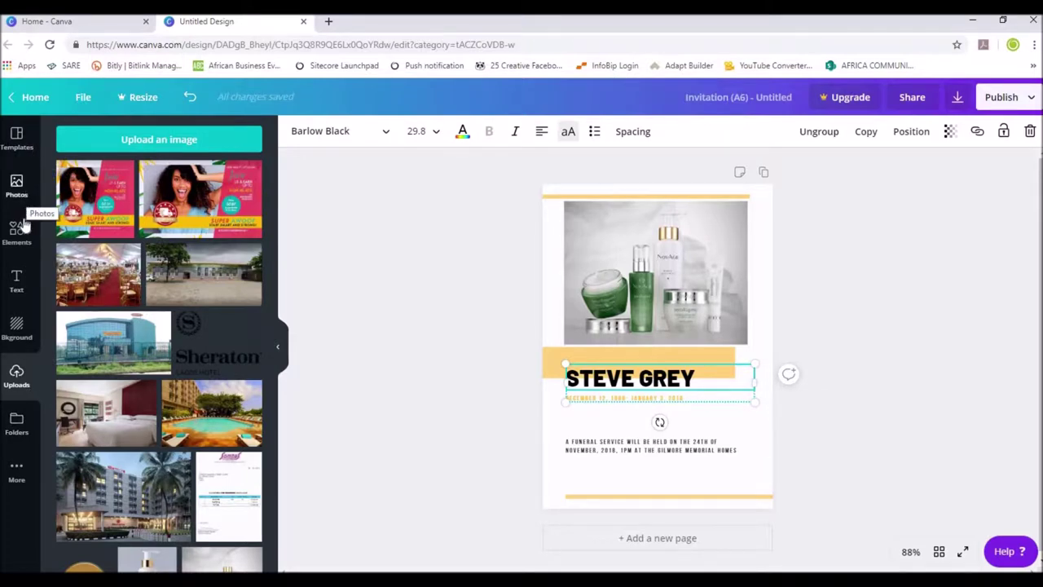
{"action": "left_click", "coordinate": [17, 281]}
{"action": "left_click", "coordinate": [16, 326]}
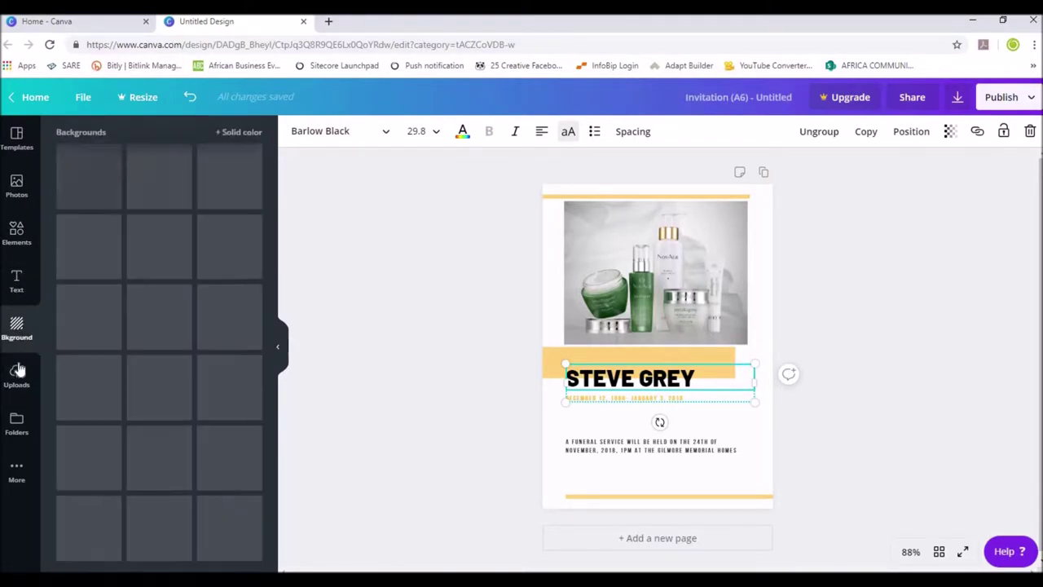
{"action": "left_click", "coordinate": [16, 376]}
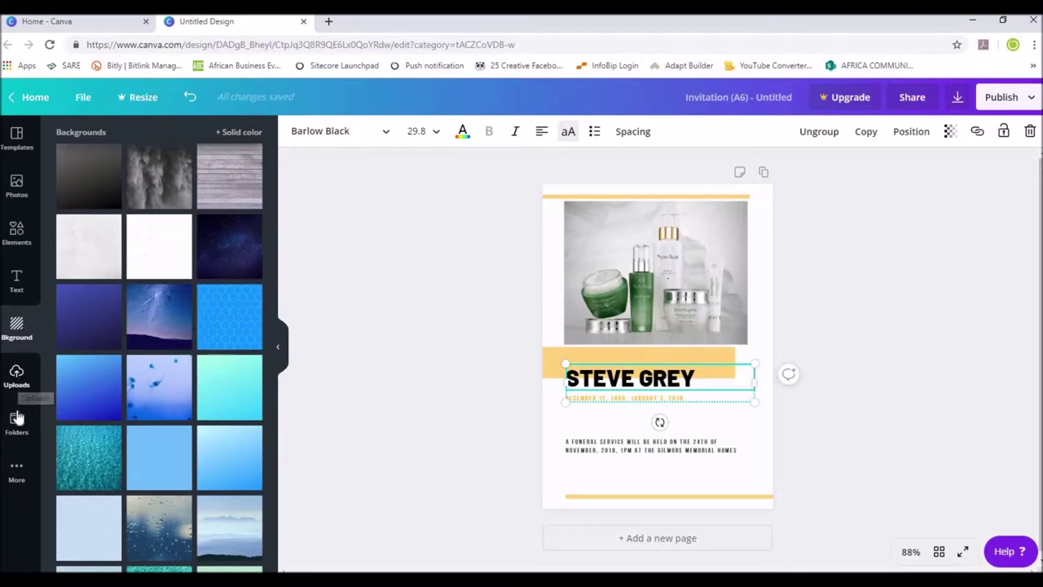
{"action": "left_click", "coordinate": [16, 421]}
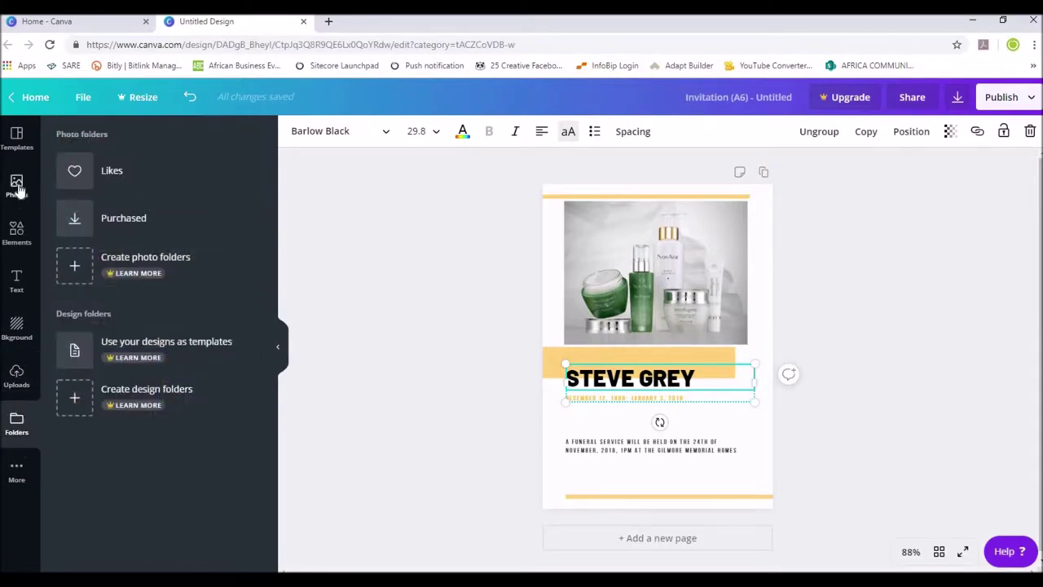
{"action": "left_click", "coordinate": [17, 186]}
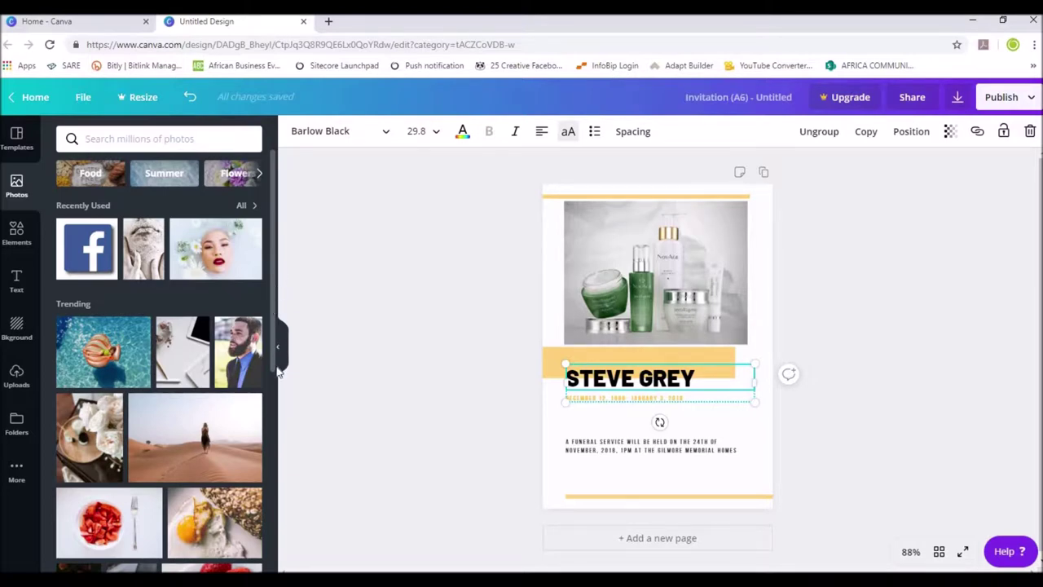
{"action": "scroll", "coordinate": [275, 417], "scroll_direction": "down", "scroll_amount": 3}
{"action": "scroll", "coordinate": [277, 440], "scroll_direction": "down", "scroll_amount": 1}
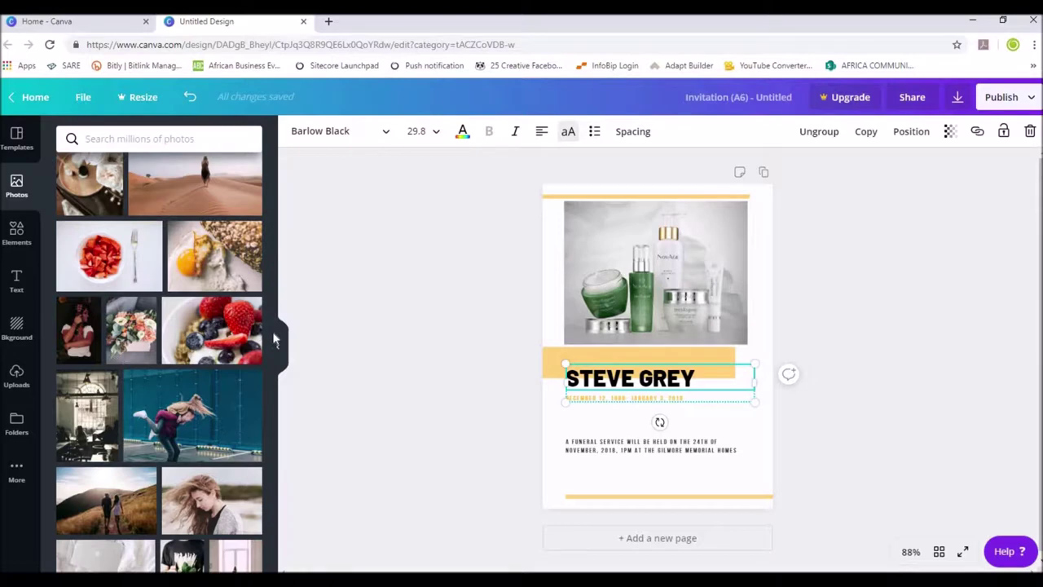
{"action": "scroll", "coordinate": [271, 220], "scroll_direction": "up", "scroll_amount": 1}
{"action": "scroll", "coordinate": [270, 220], "scroll_direction": "up", "scroll_amount": 3}
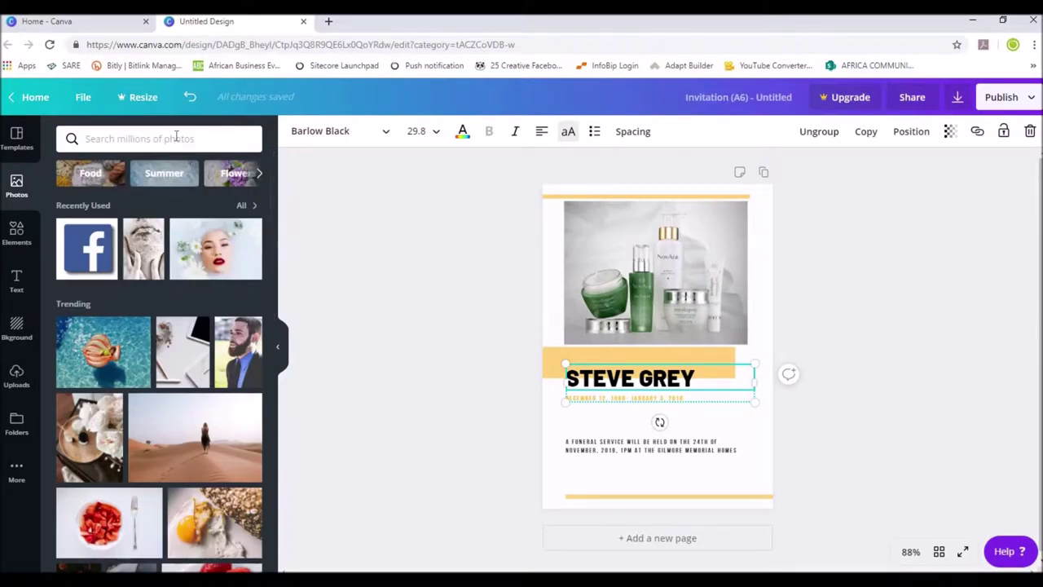
Search the photo library for "skincare" and browse the matching pictures.
{"action": "left_click", "coordinate": [176, 138]}
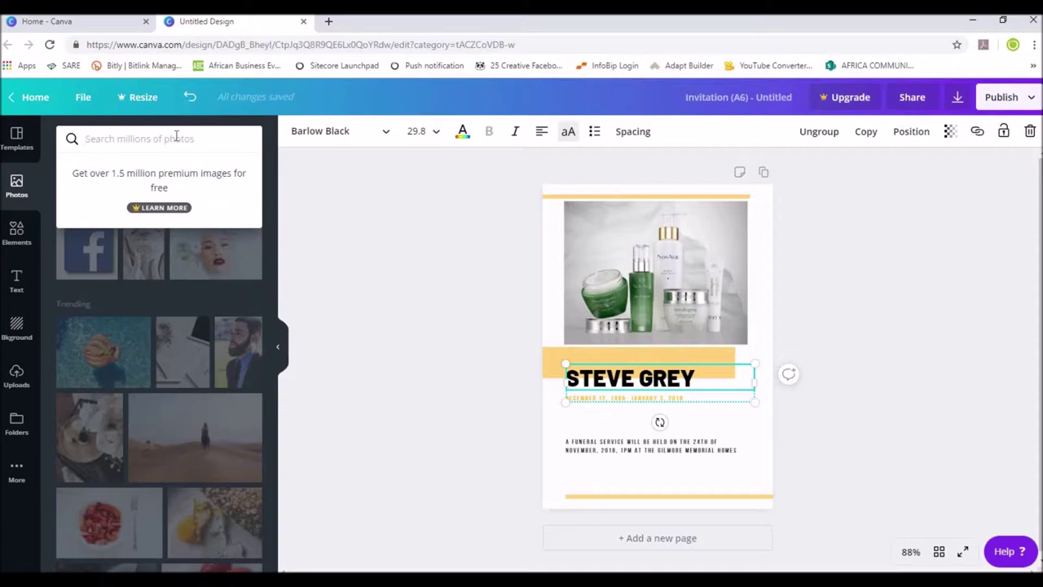
{"action": "type", "text": "skincare"}
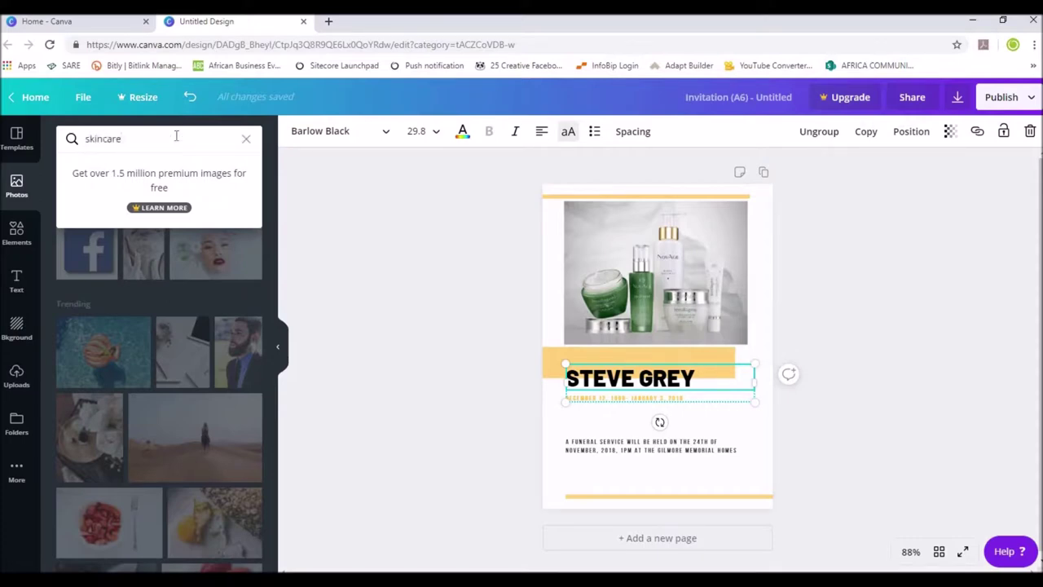
{"action": "key", "text": "Return"}
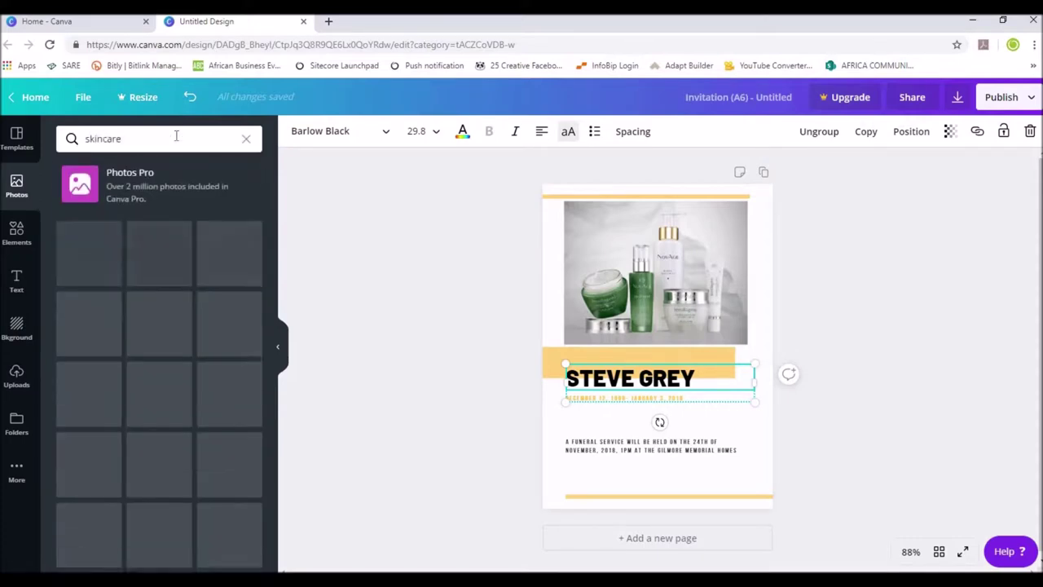
{"action": "mouse_move", "coordinate": [220, 273]}
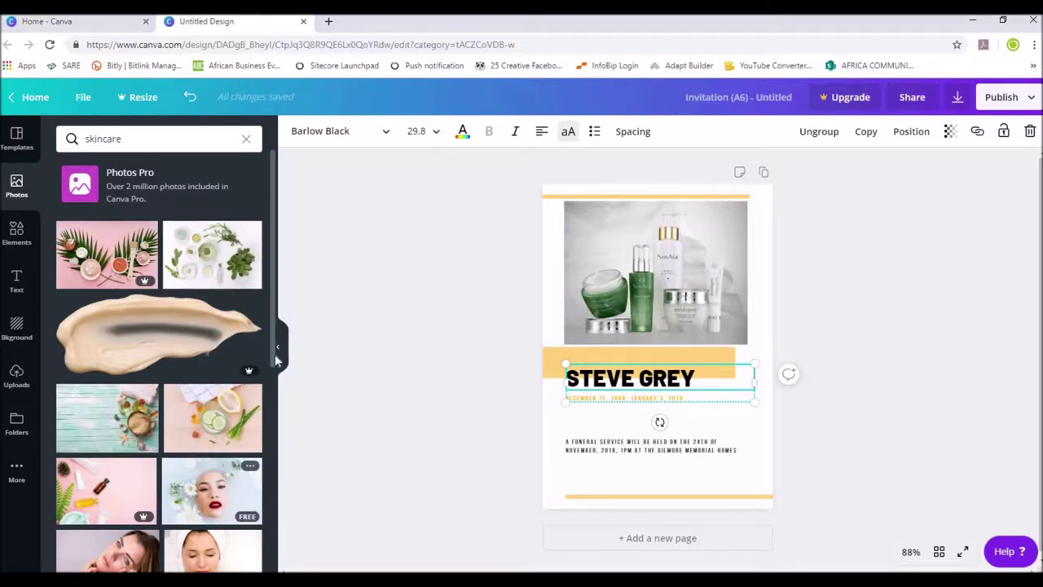
{"action": "scroll", "coordinate": [278, 421], "scroll_direction": "down", "scroll_amount": 2}
{"action": "scroll", "coordinate": [278, 421], "scroll_direction": "down", "scroll_amount": 2}
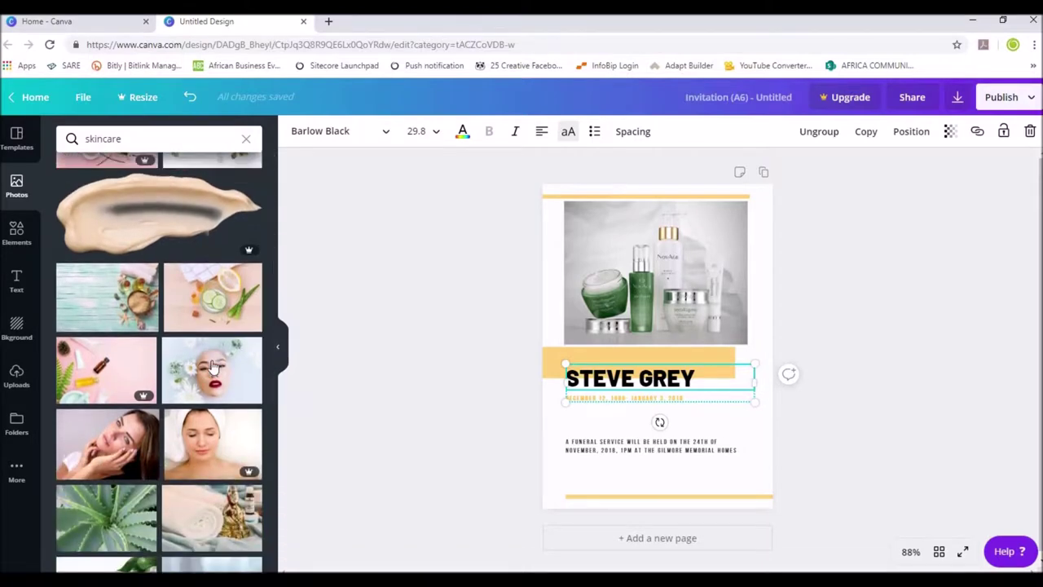
Replace the product photo with the free photo of a woman's face among white flowers, placed above the thick yellow bar.
{"action": "left_click", "coordinate": [595, 307]}
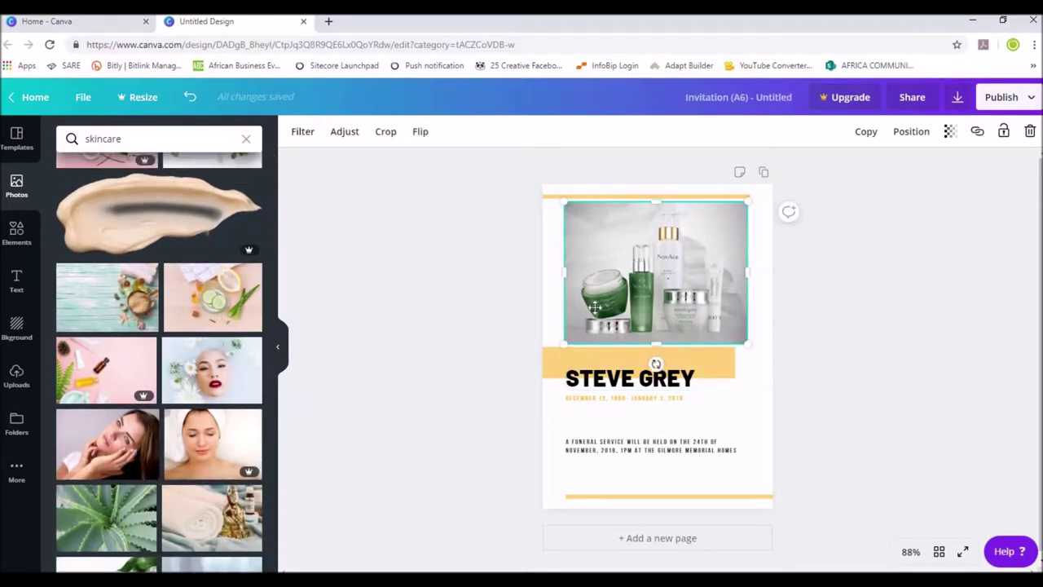
{"action": "key", "text": "Delete"}
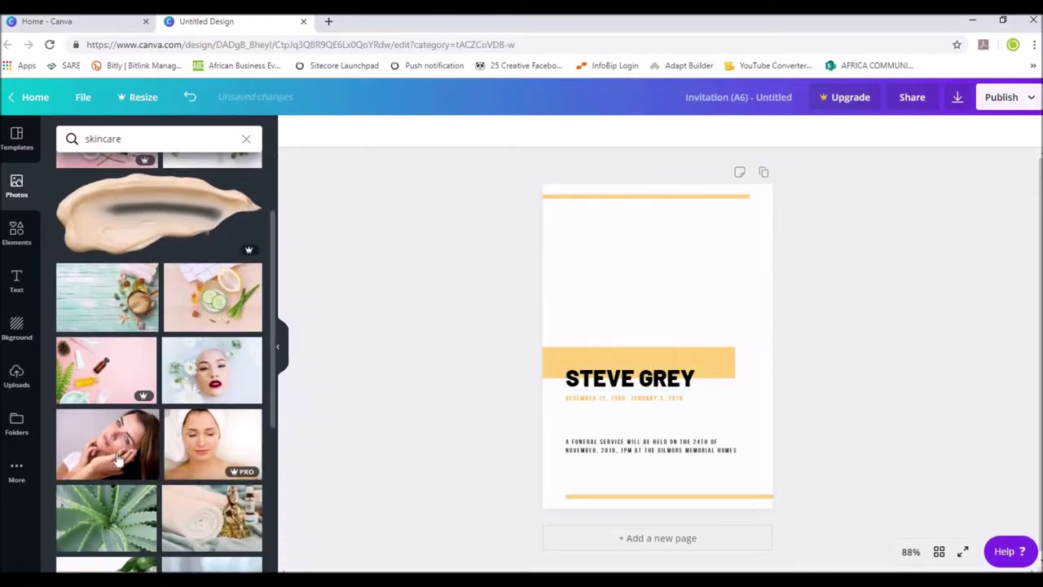
{"action": "left_click", "coordinate": [211, 371]}
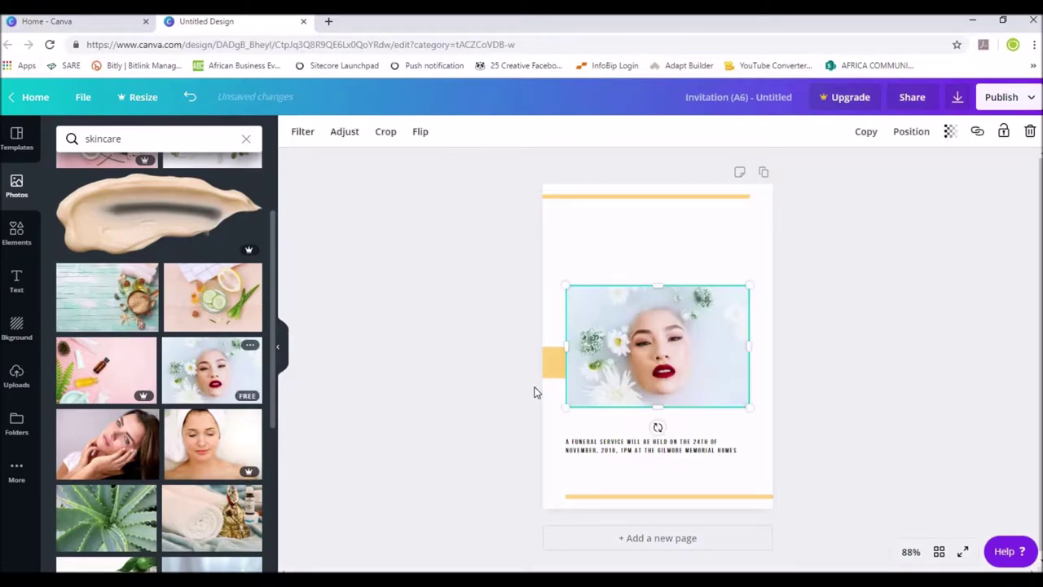
{"action": "left_click_drag", "start_coordinate": [661, 345], "coordinate": [661, 267]}
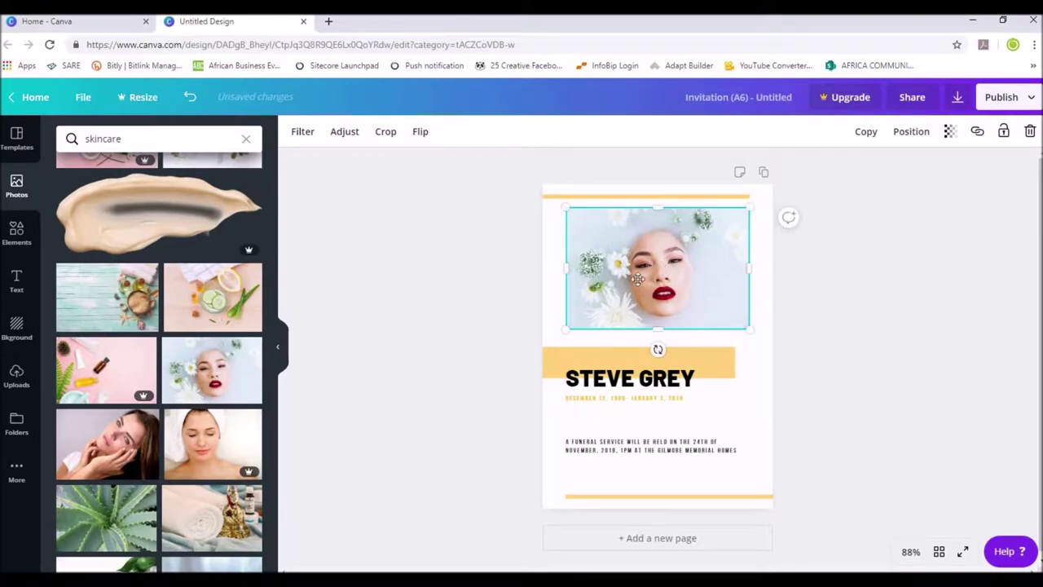
Replace the woman's photo with the picture of cucumber slices, lemon and aloe, placed above the thick yellow bar.
{"action": "key", "text": "Delete"}
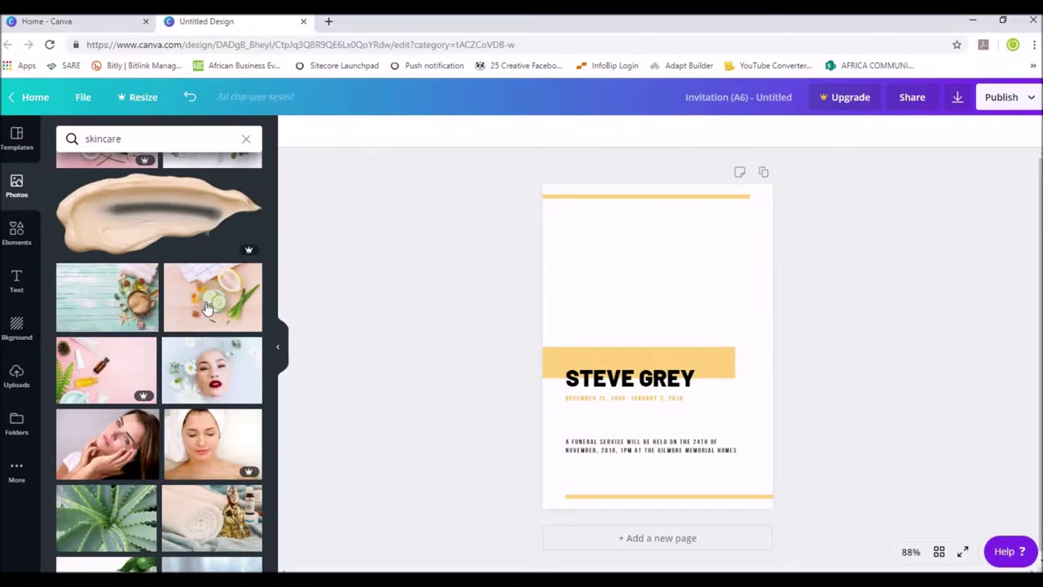
{"action": "left_click", "coordinate": [207, 306]}
{"action": "left_click_drag", "start_coordinate": [663, 342], "coordinate": [664, 290]}
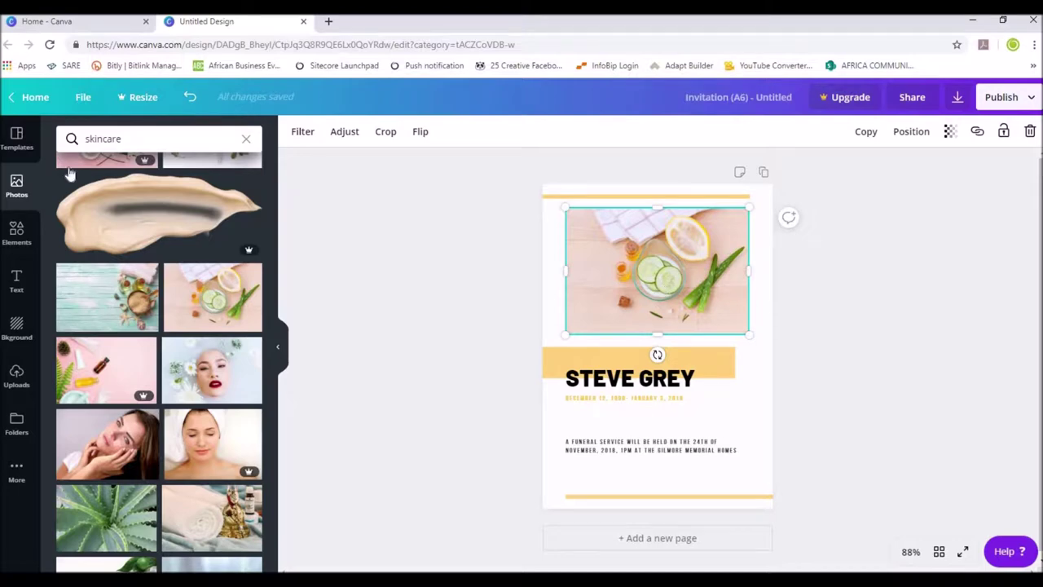
Search the photo library for "training" instead of "skincare".
{"action": "left_click", "coordinate": [134, 144]}
{"action": "left_click_drag", "start_coordinate": [134, 144], "coordinate": [71, 138]}
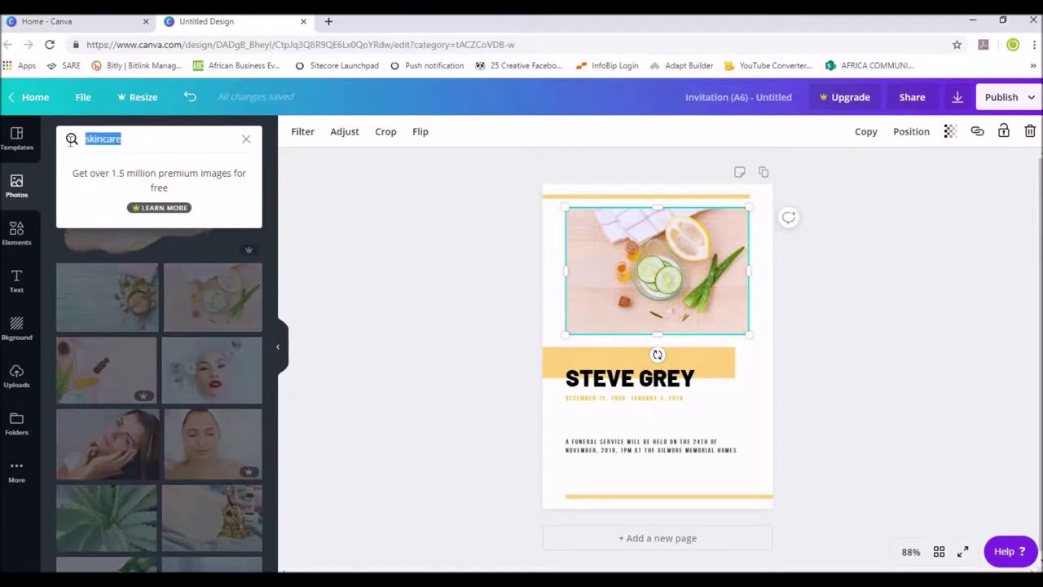
{"action": "type", "text": "training"}
{"action": "key", "text": "Return"}
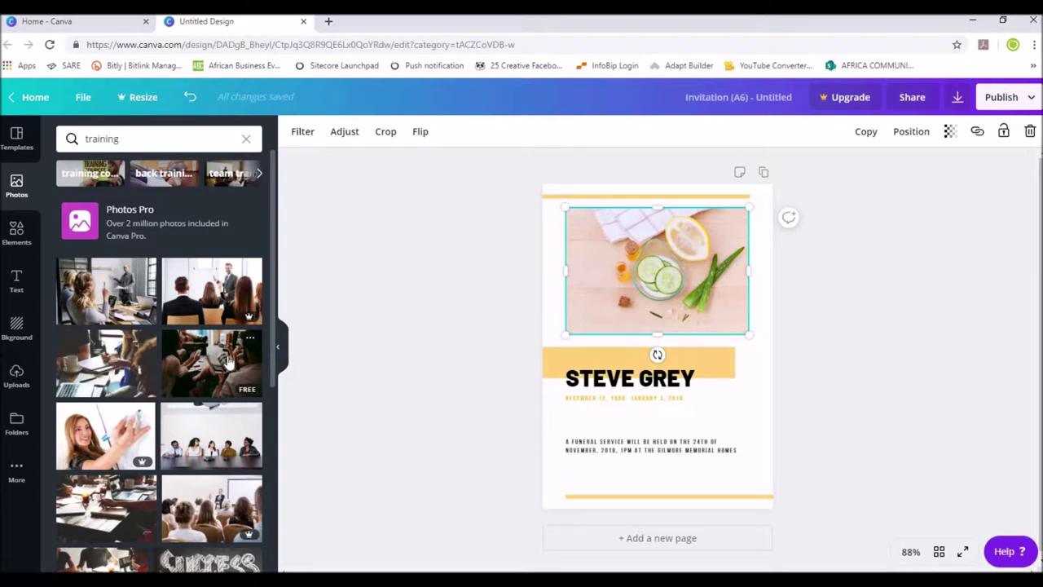
Try the photo of people working at a wooden table, and delete both it and the cucumber picture from the page.
{"action": "left_click", "coordinate": [123, 516]}
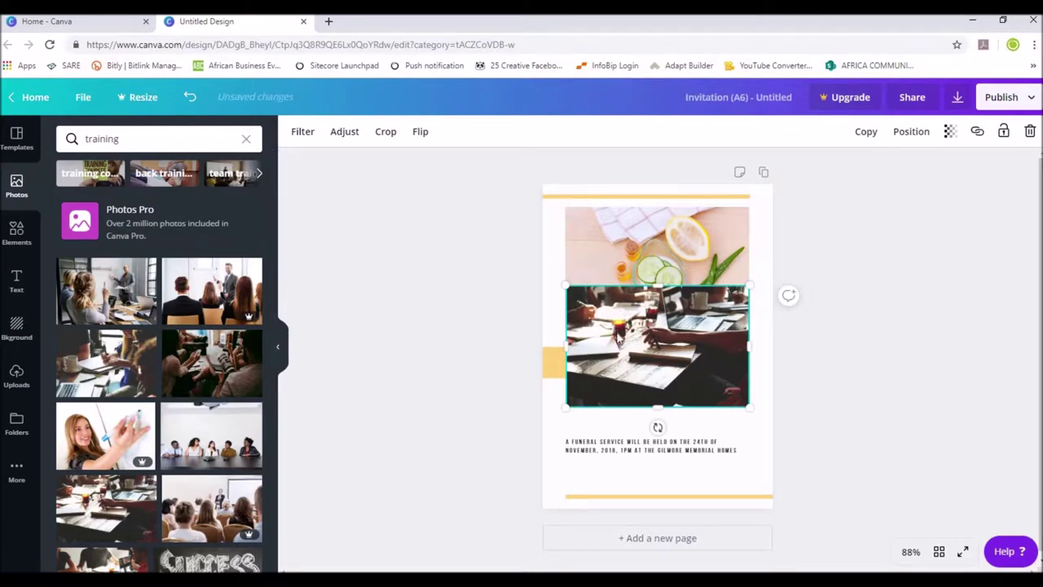
{"action": "key", "text": "Delete"}
{"action": "left_click", "coordinate": [610, 301]}
{"action": "key", "text": "Delete"}
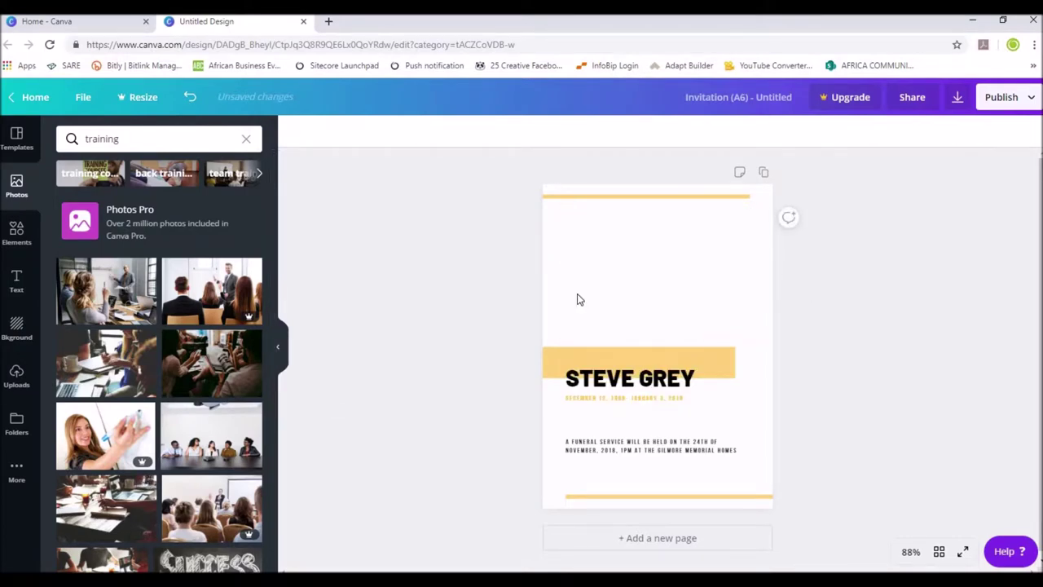
Add the uploaded picture of the green and white skincare products, crop its lower edge, and place it above the thick yellow bar.
{"action": "left_click", "coordinate": [16, 377]}
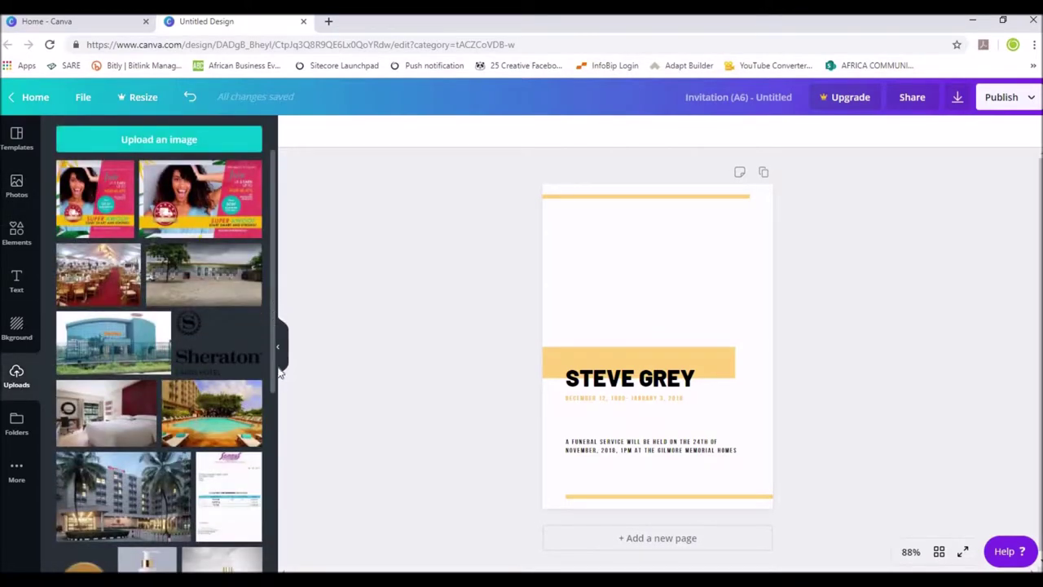
{"action": "scroll", "coordinate": [280, 383], "scroll_direction": "down", "scroll_amount": 2}
{"action": "scroll", "coordinate": [279, 395], "scroll_direction": "down", "scroll_amount": 1}
{"action": "left_click", "coordinate": [222, 428]}
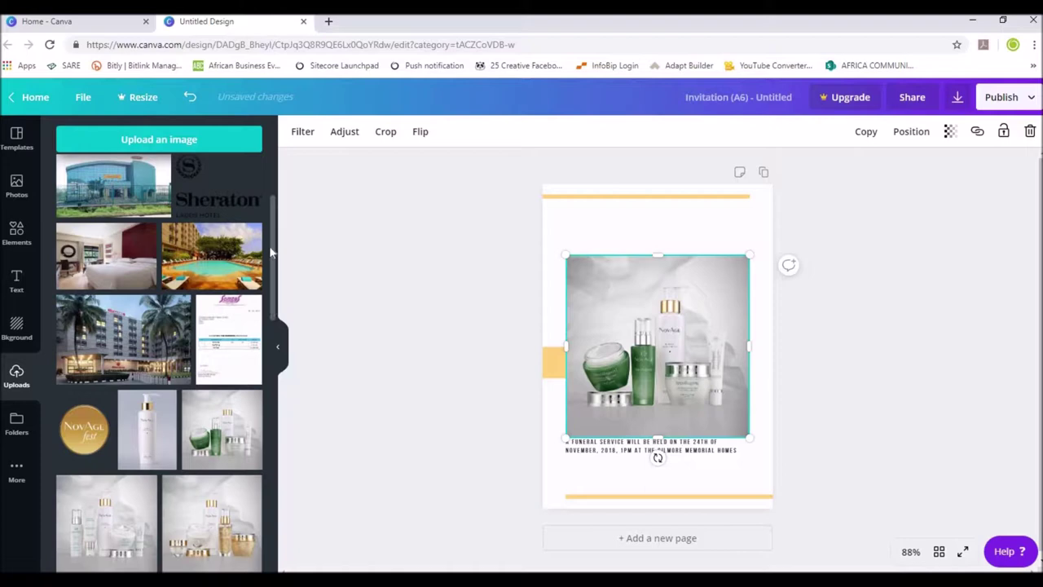
{"action": "scroll", "coordinate": [270, 219], "scroll_direction": "up", "scroll_amount": 2}
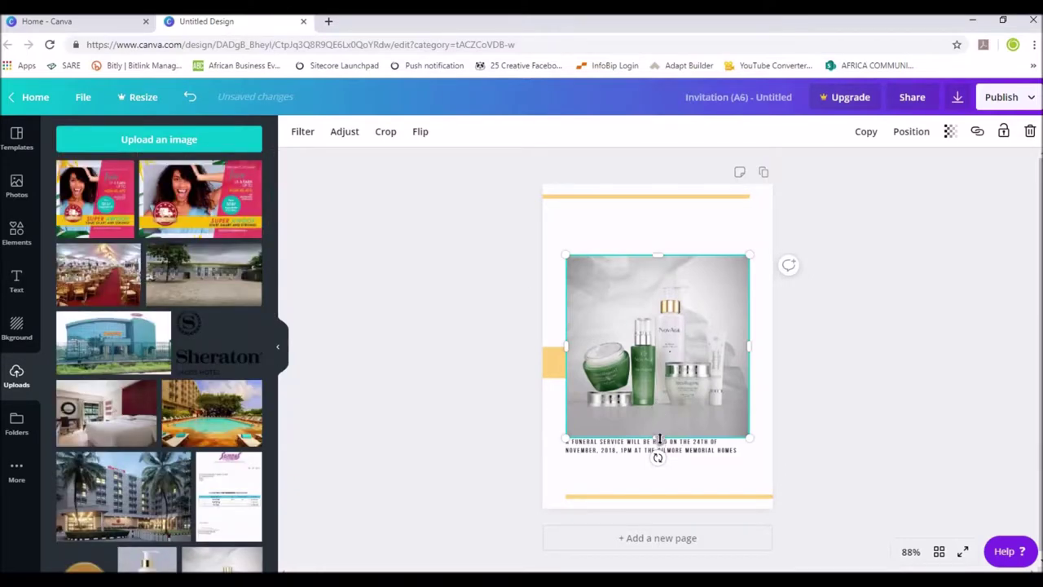
{"action": "left_click_drag", "start_coordinate": [659, 439], "coordinate": [659, 416]}
{"action": "left_click_drag", "start_coordinate": [659, 255], "coordinate": [658, 222]}
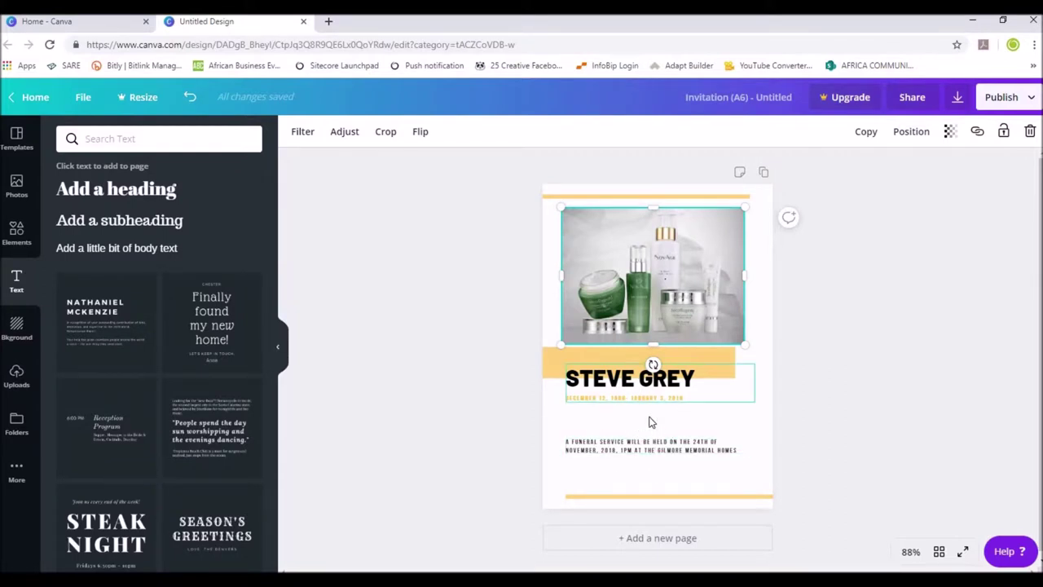
Replace the heading with "SKINCARE PARTY" and the date line beneath it with "YOU ARE CORDIALLY INVITED!".
{"action": "left_click", "coordinate": [634, 375]}
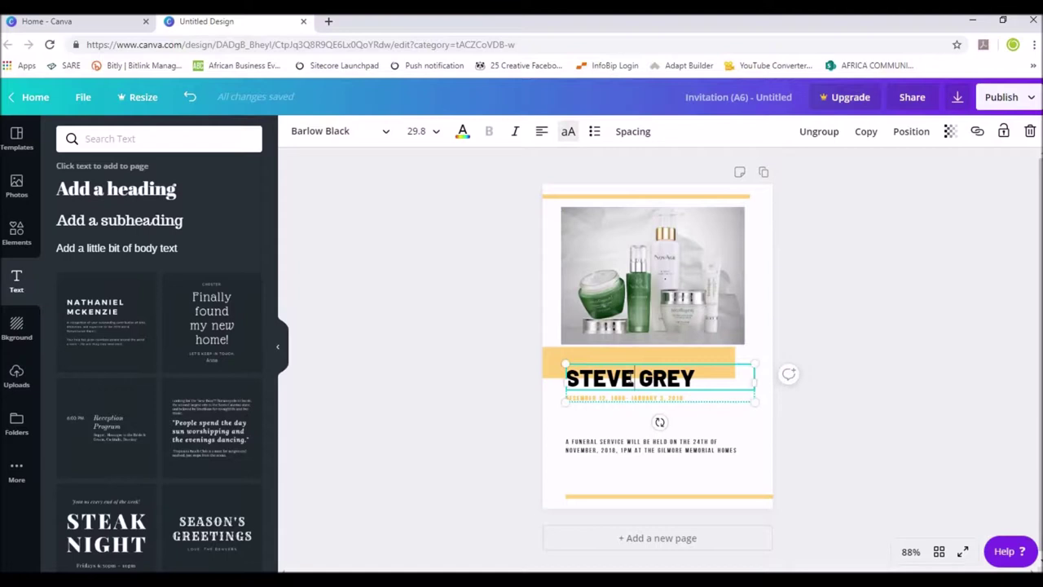
{"action": "double_click", "coordinate": [632, 377]}
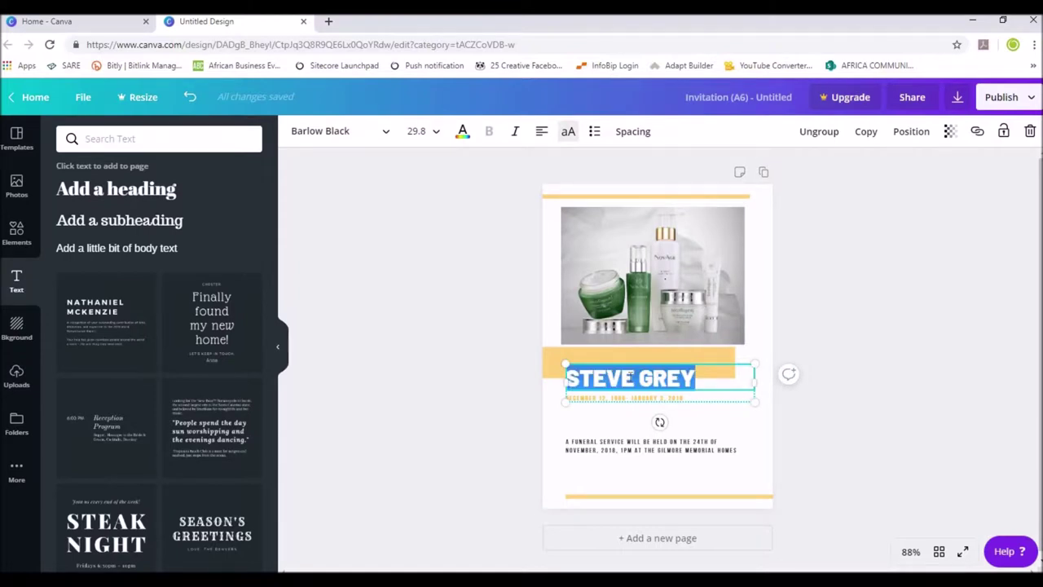
{"action": "type", "text": "SKINCAR"}
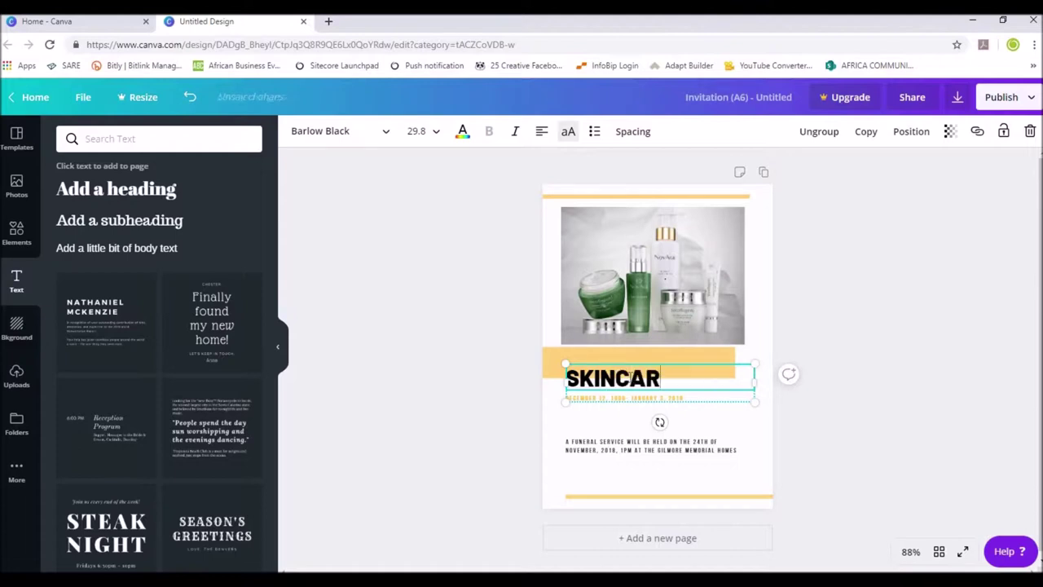
{"action": "type", "text": "E PARTY"}
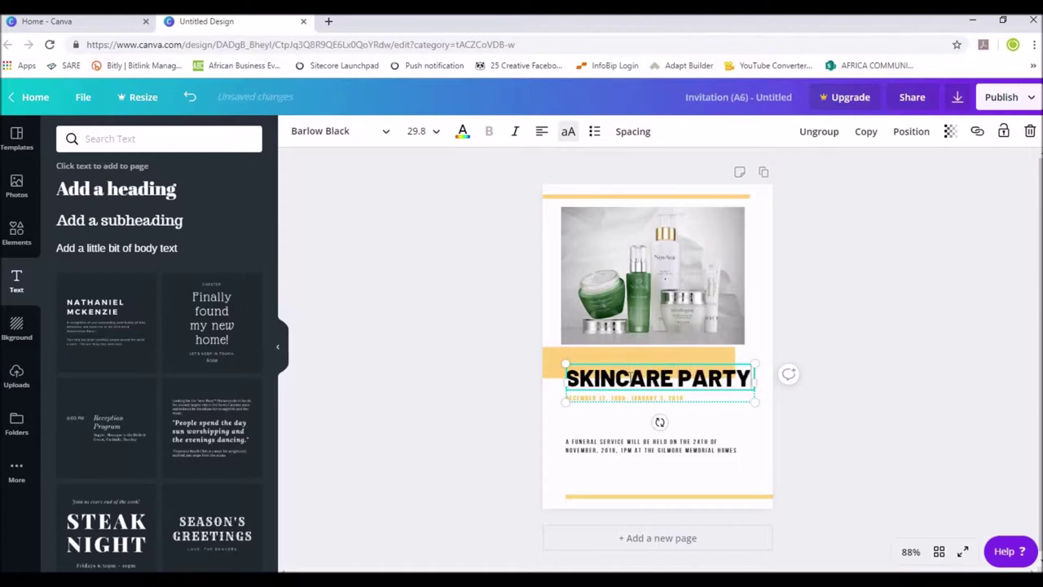
{"action": "left_click", "coordinate": [656, 397]}
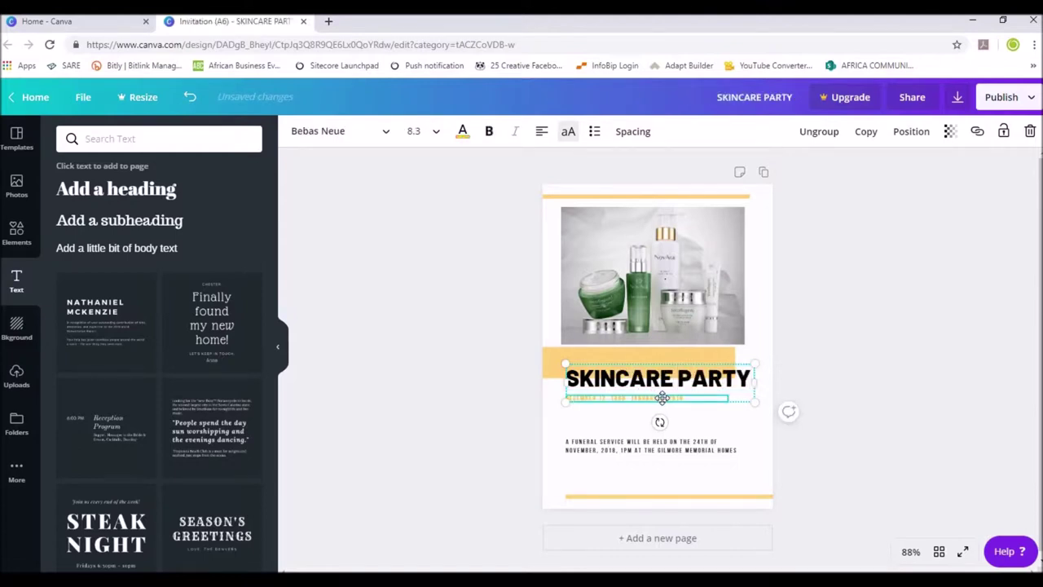
{"action": "key", "text": "BackSpace"}
Select the SKINCARE PARTY heading text and look at its text colour options, including the custom colour picker.
{"action": "left_click", "coordinate": [653, 382]}
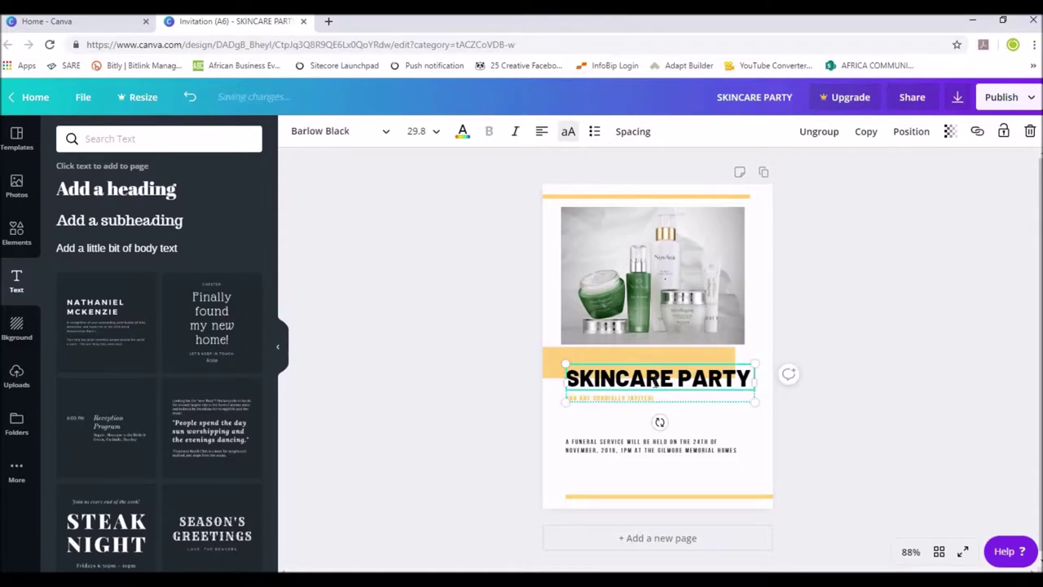
{"action": "double_click", "coordinate": [655, 381]}
{"action": "left_click", "coordinate": [692, 378]}
{"action": "triple_click", "coordinate": [699, 379]}
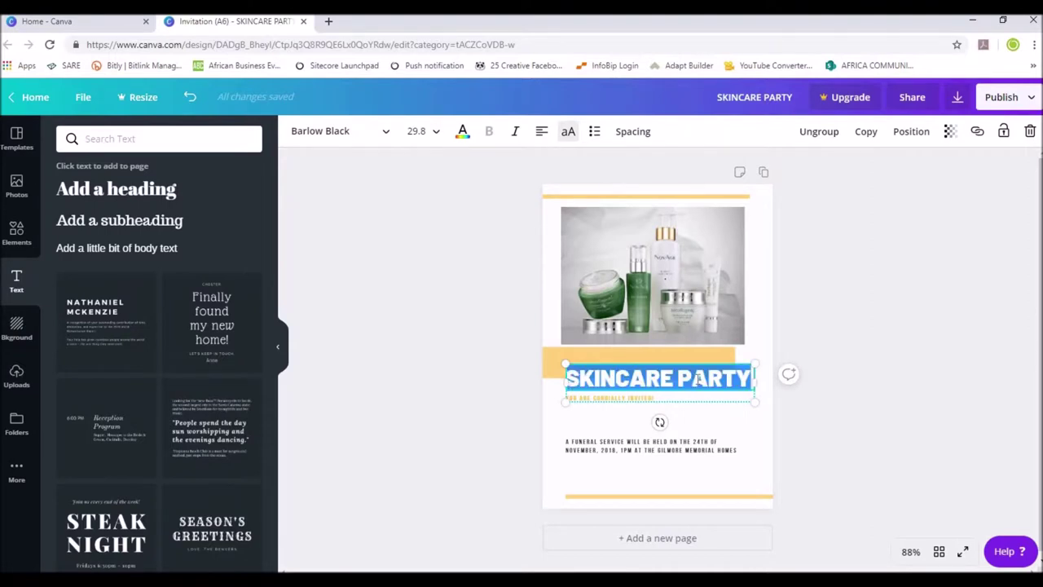
{"action": "left_click", "coordinate": [463, 136]}
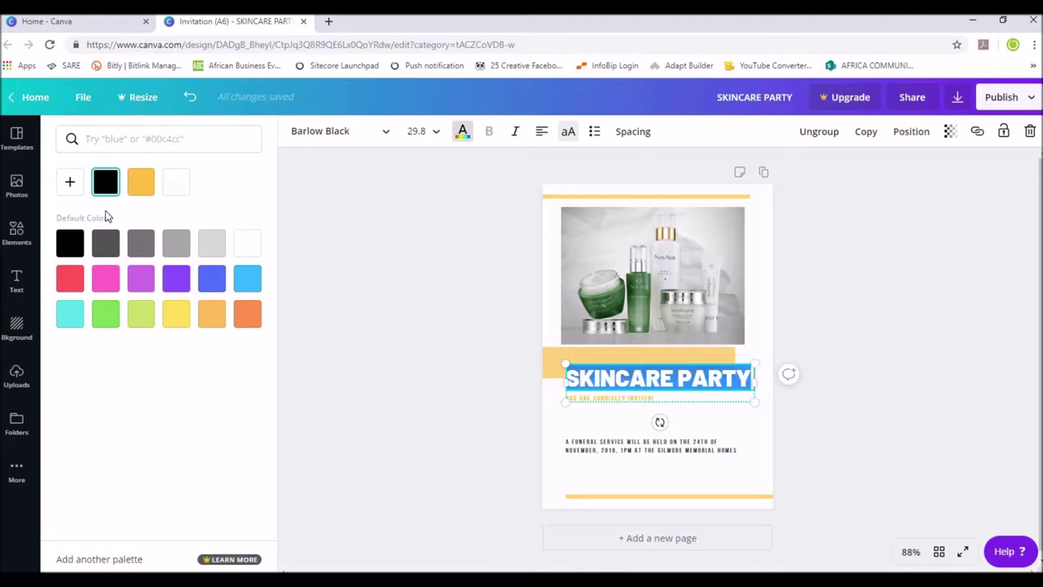
{"action": "left_click", "coordinate": [71, 181]}
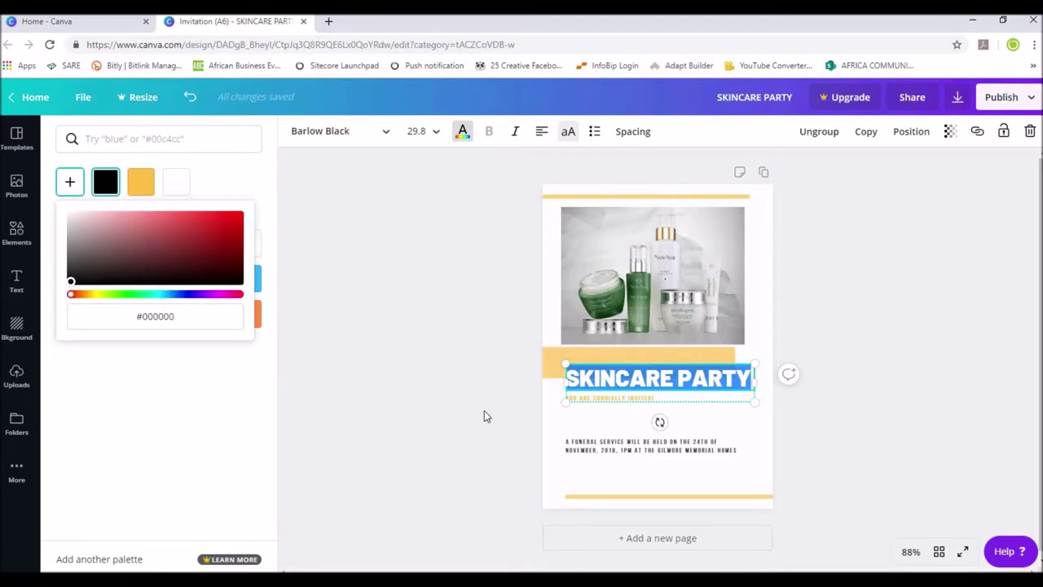
Colour the "YOU ARE CORDIALLY INVITED!" line red and make it bold.
{"action": "left_click", "coordinate": [593, 392]}
{"action": "left_click", "coordinate": [603, 397]}
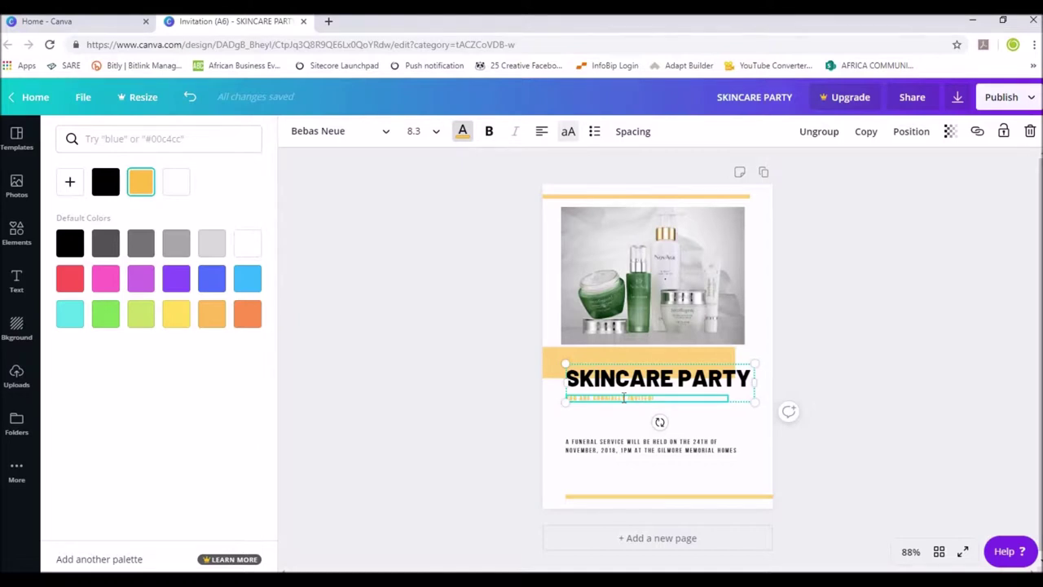
{"action": "triple_click", "coordinate": [624, 398]}
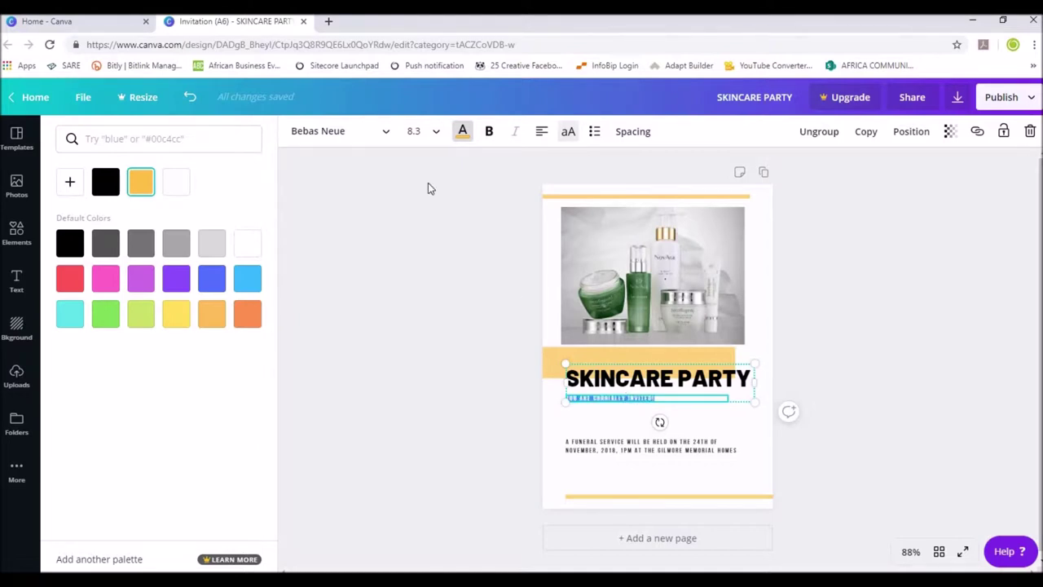
{"action": "left_click", "coordinate": [463, 133]}
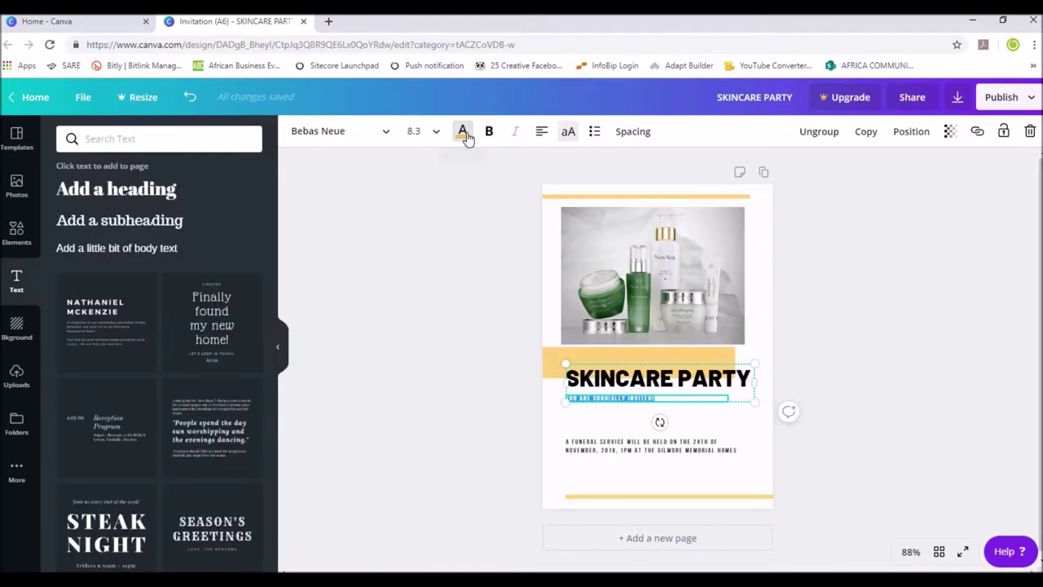
{"action": "left_click", "coordinate": [463, 133]}
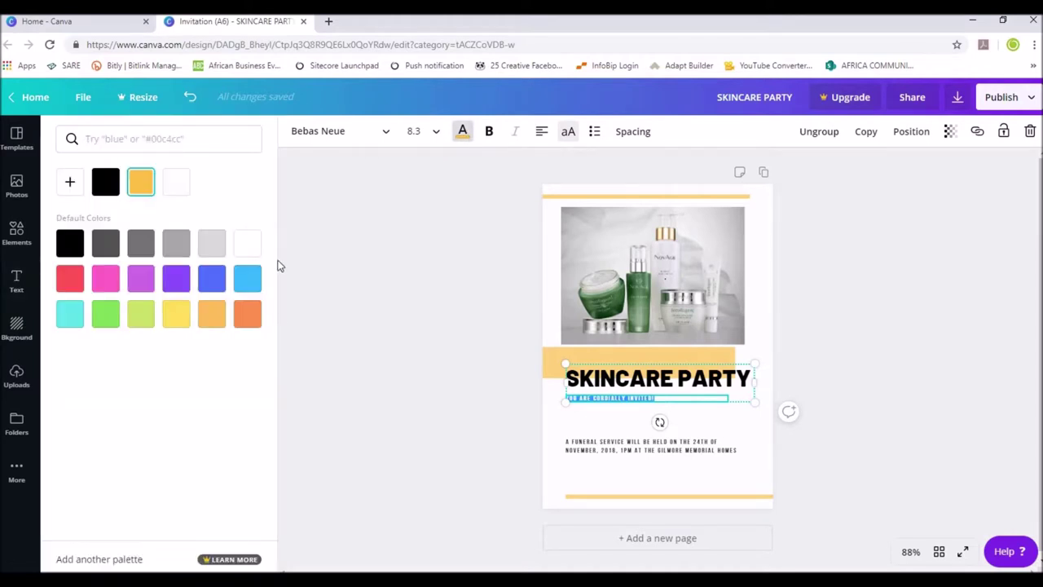
{"action": "left_click", "coordinate": [70, 281]}
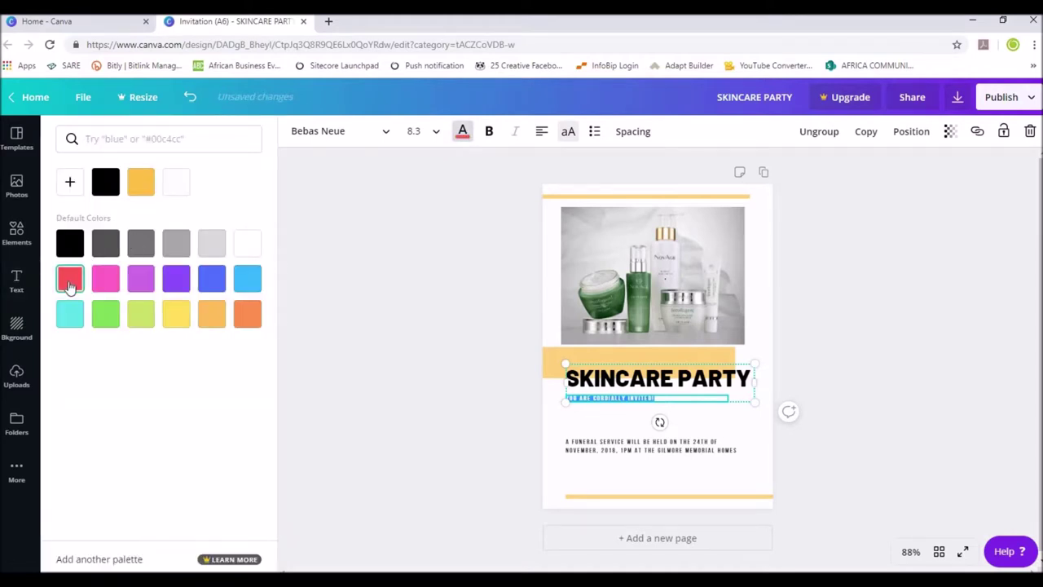
{"action": "left_click", "coordinate": [489, 133]}
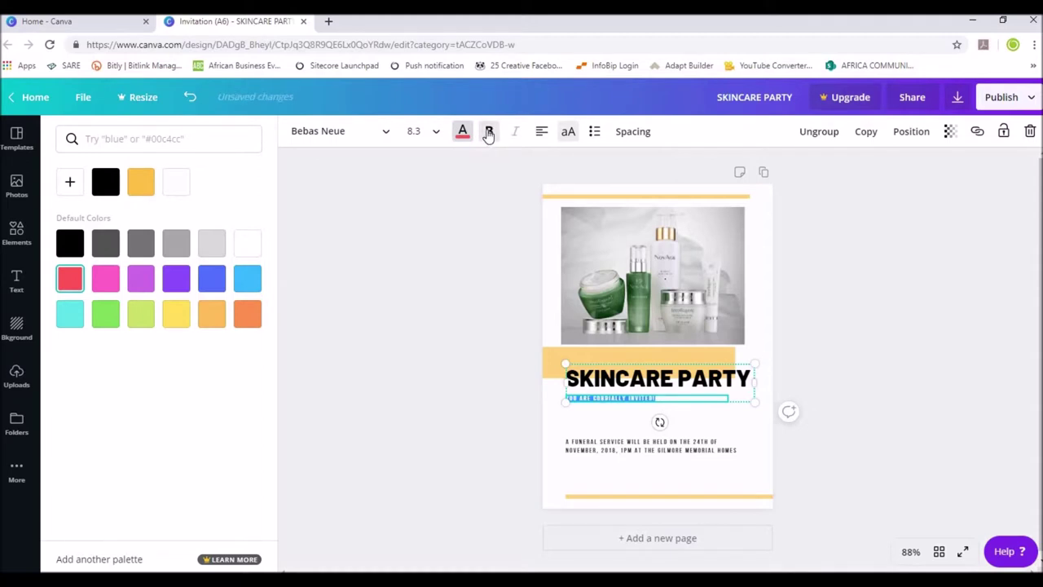
{"action": "left_click", "coordinate": [447, 406]}
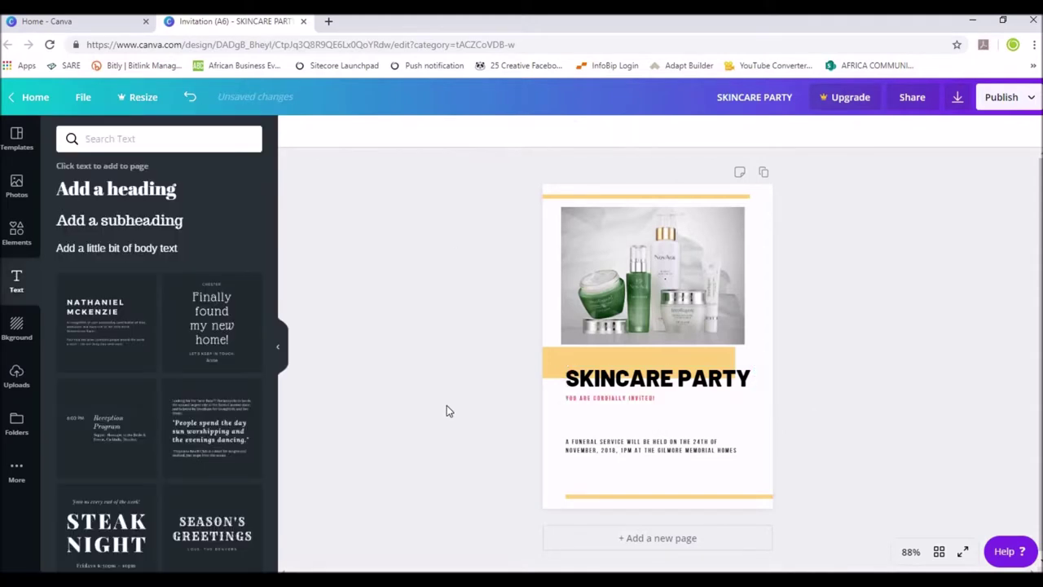
Enlarge the heading and invitation line group to the full page width, about 105 by 21.6, and move it slightly down.
{"action": "left_click", "coordinate": [632, 387]}
{"action": "left_click_drag", "start_coordinate": [754, 364], "coordinate": [774, 346]}
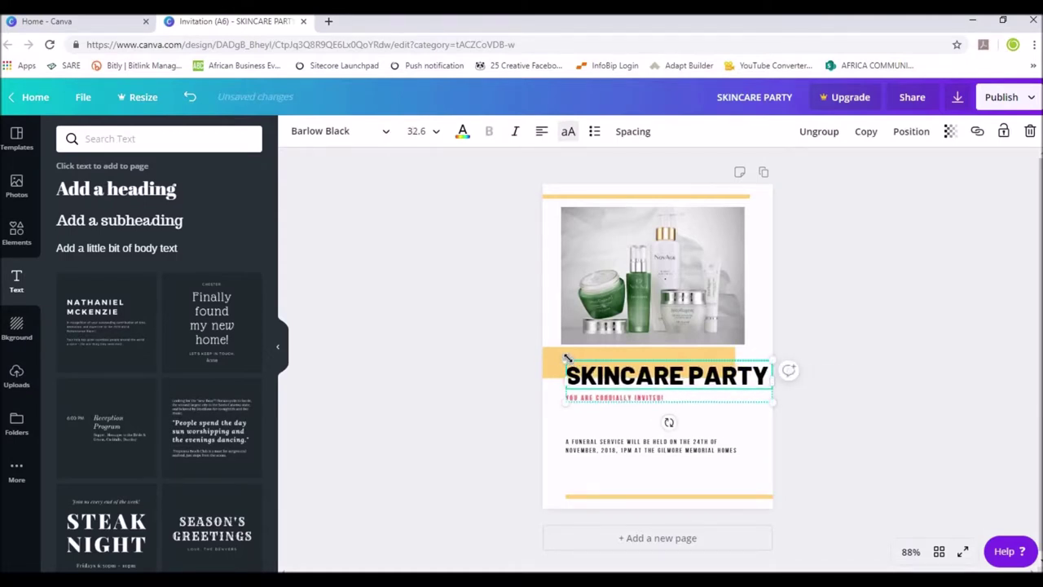
{"action": "left_click_drag", "start_coordinate": [561, 352], "coordinate": [543, 355]}
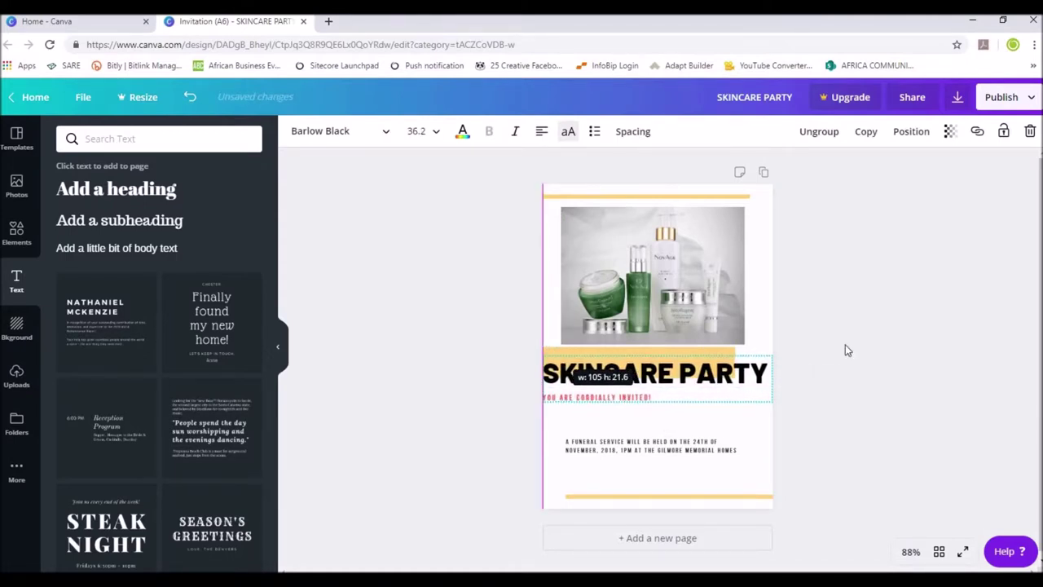
{"action": "left_click_drag", "start_coordinate": [759, 377], "coordinate": [759, 388]}
{"action": "left_click", "coordinate": [880, 357]}
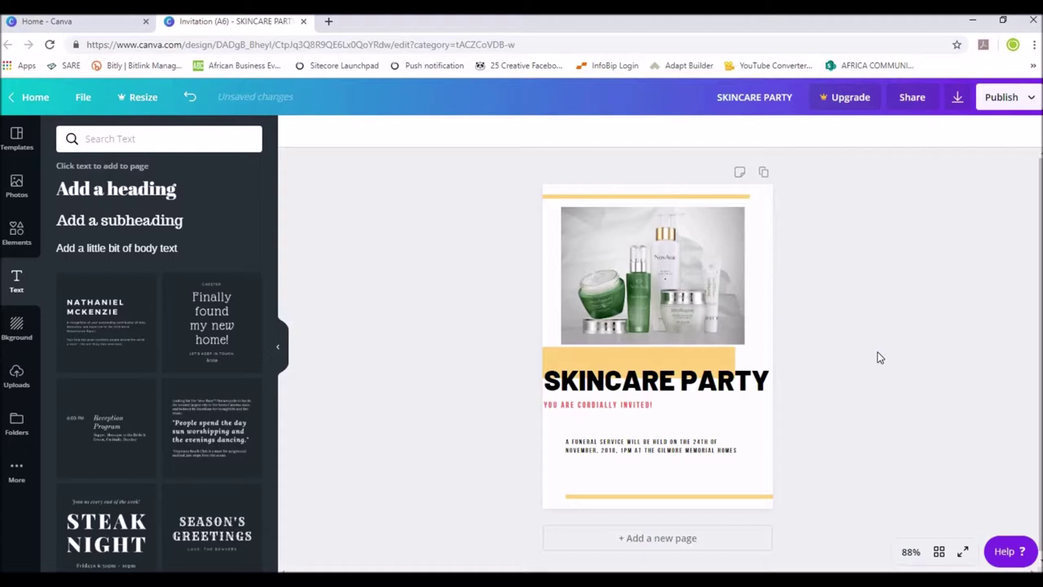
Try the Adigiana Toybox font on the SKINCARE PARTY heading.
{"action": "left_click", "coordinate": [601, 383]}
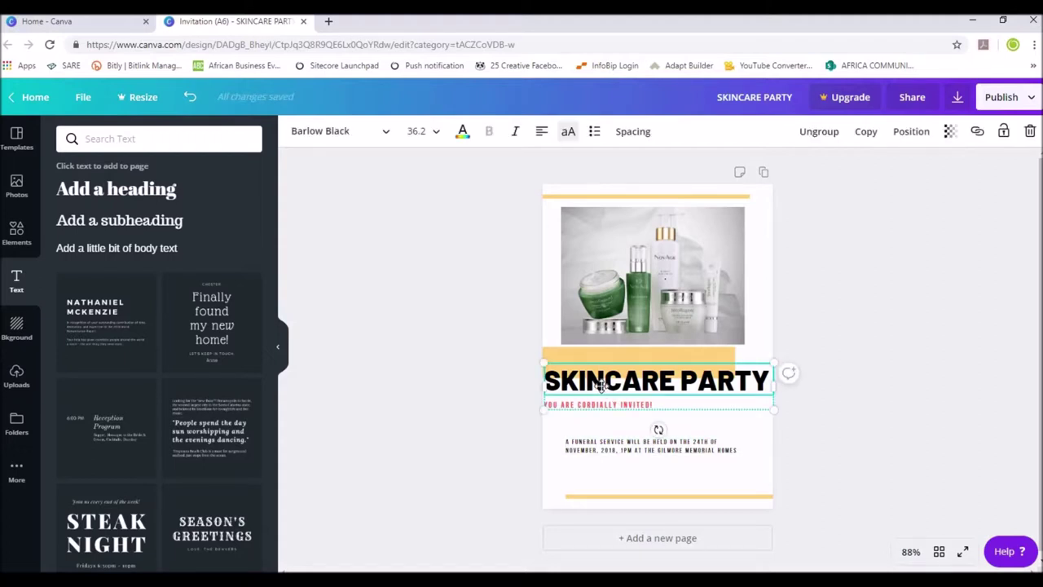
{"action": "left_click", "coordinate": [605, 380]}
{"action": "key", "text": "ctrl+a"}
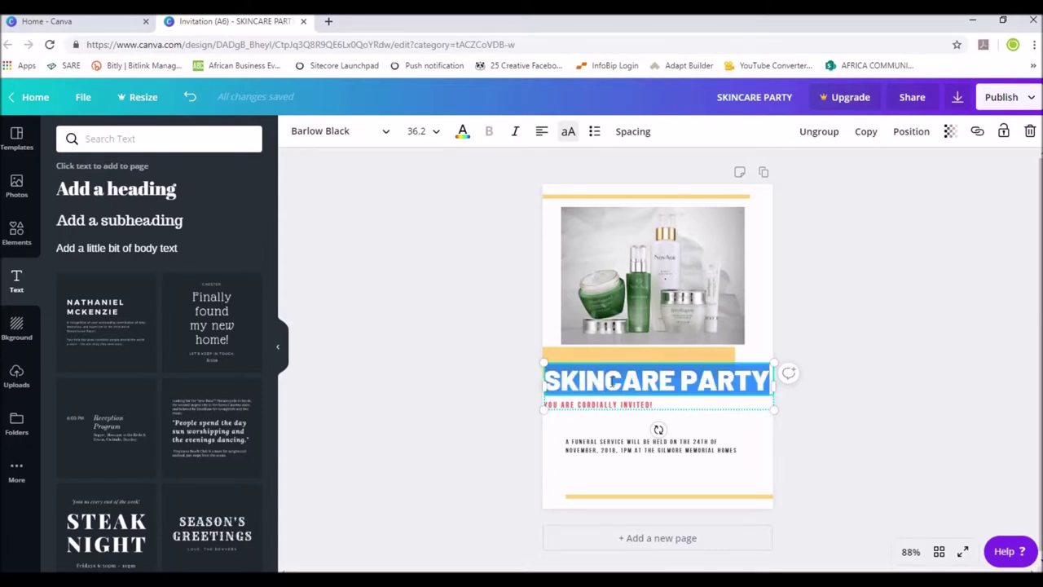
{"action": "left_click", "coordinate": [373, 141]}
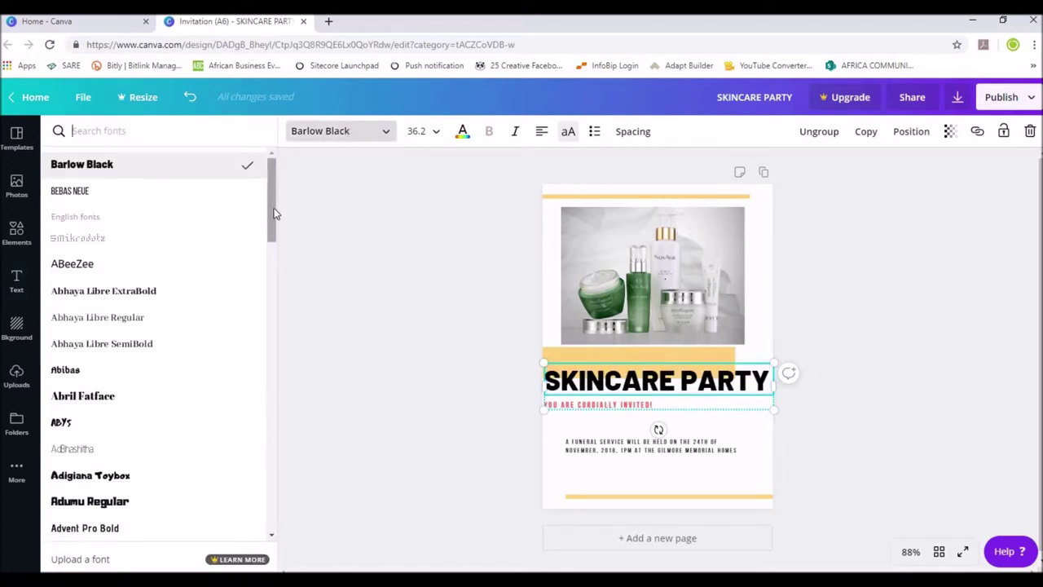
{"action": "scroll", "coordinate": [275, 235], "scroll_direction": "down", "scroll_amount": 1}
{"action": "scroll", "coordinate": [275, 235], "scroll_direction": "down", "scroll_amount": 2}
{"action": "scroll", "coordinate": [275, 234], "scroll_direction": "down", "scroll_amount": 1}
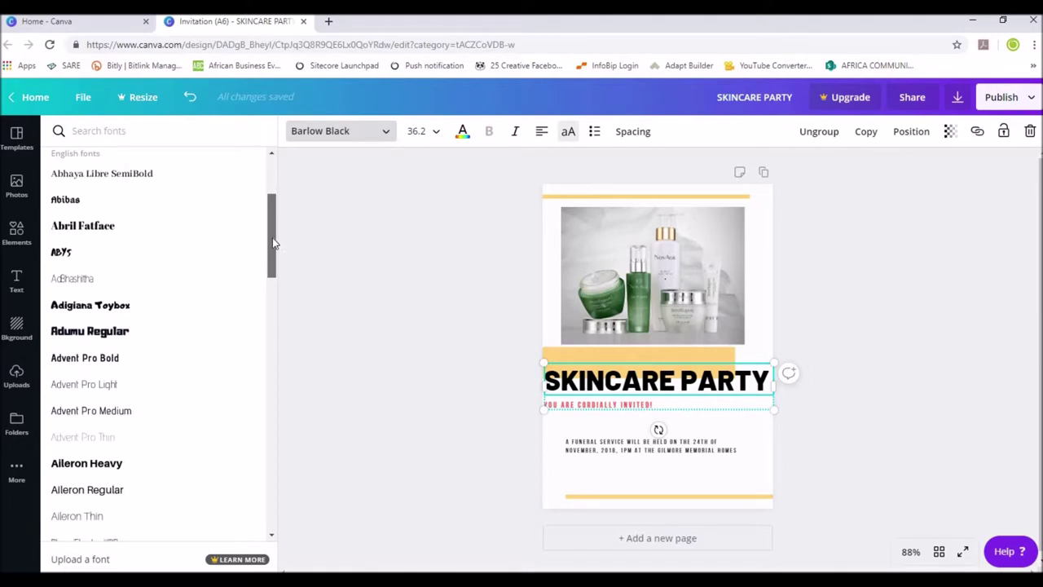
{"action": "left_click", "coordinate": [118, 286]}
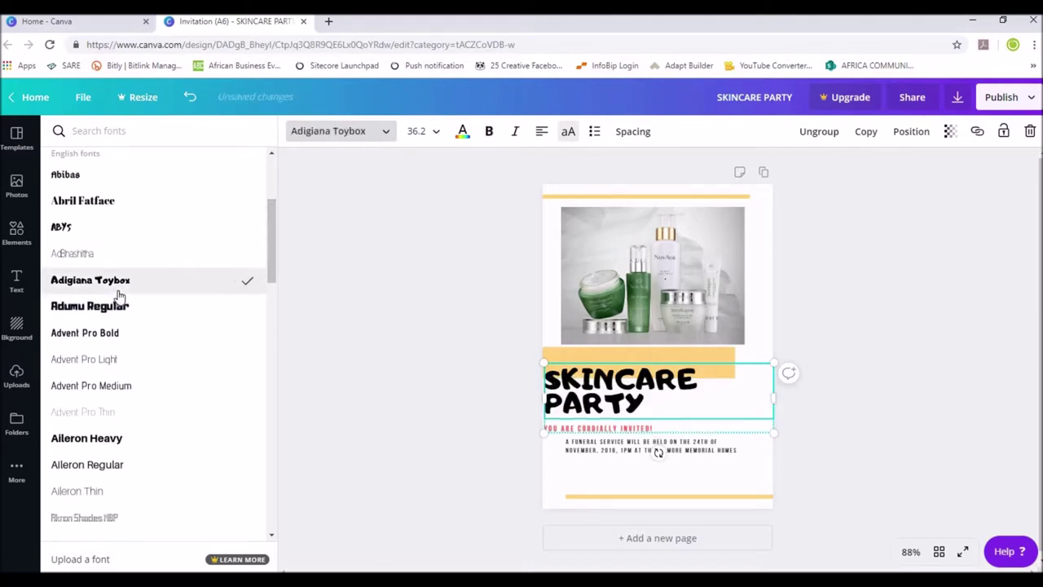
Set the SKINCARE PARTY heading's font to Anaktoria.
{"action": "scroll", "coordinate": [273, 285], "scroll_direction": "down", "scroll_amount": 1}
{"action": "scroll", "coordinate": [272, 318], "scroll_direction": "down", "scroll_amount": 6}
{"action": "scroll", "coordinate": [268, 391], "scroll_direction": "down", "scroll_amount": 8}
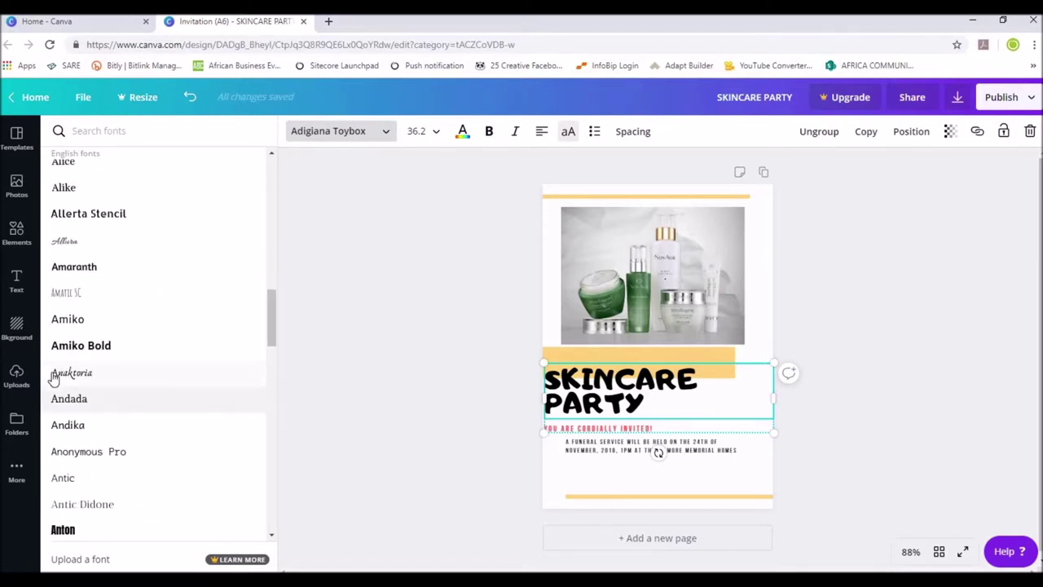
{"action": "left_click", "coordinate": [53, 377]}
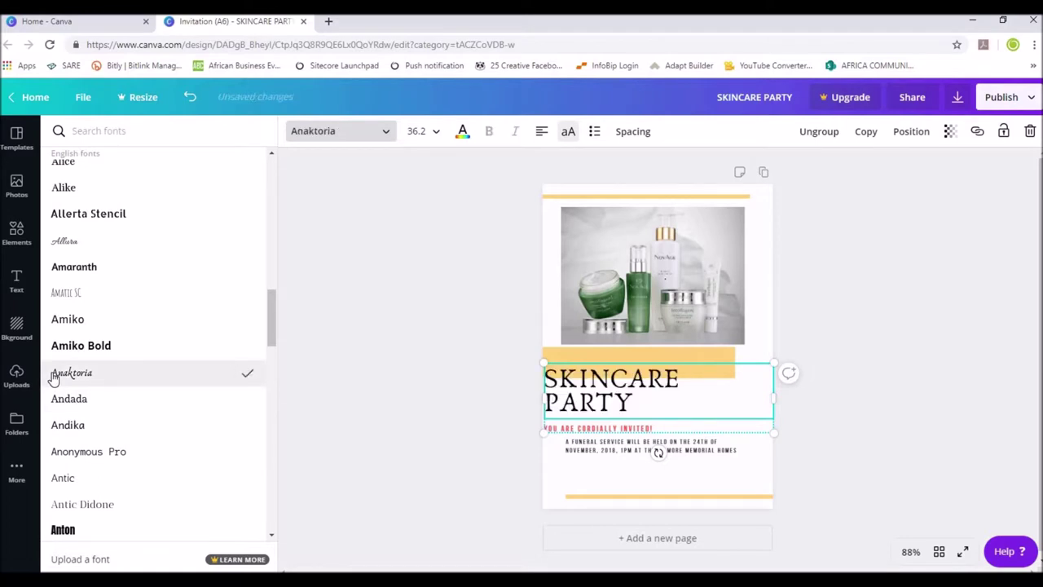
{"action": "left_click", "coordinate": [943, 408]}
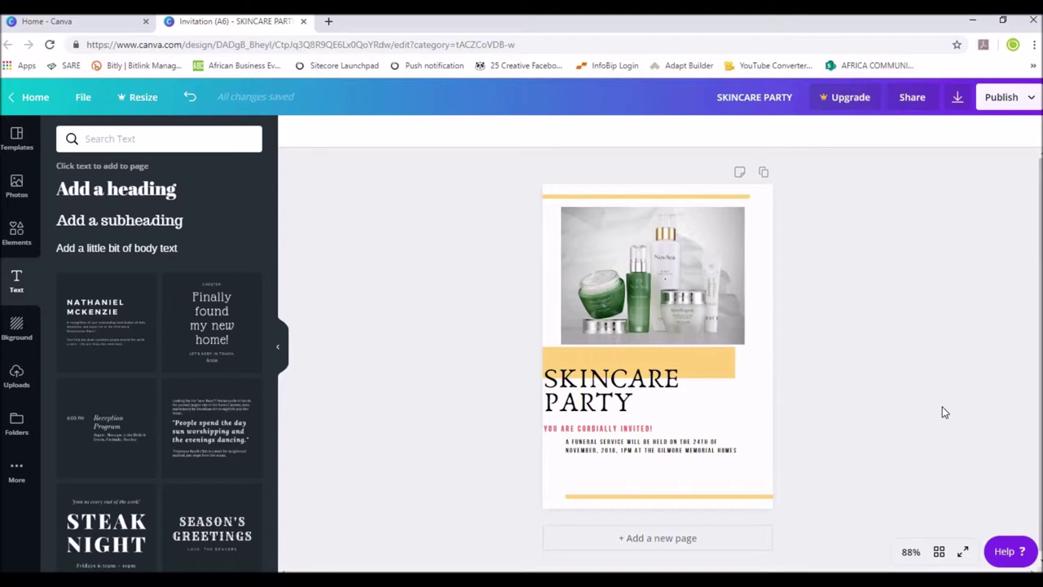
Try centred and right alignment on the SKINCARE PARTY heading, and set it to justified.
{"action": "left_click", "coordinate": [628, 400]}
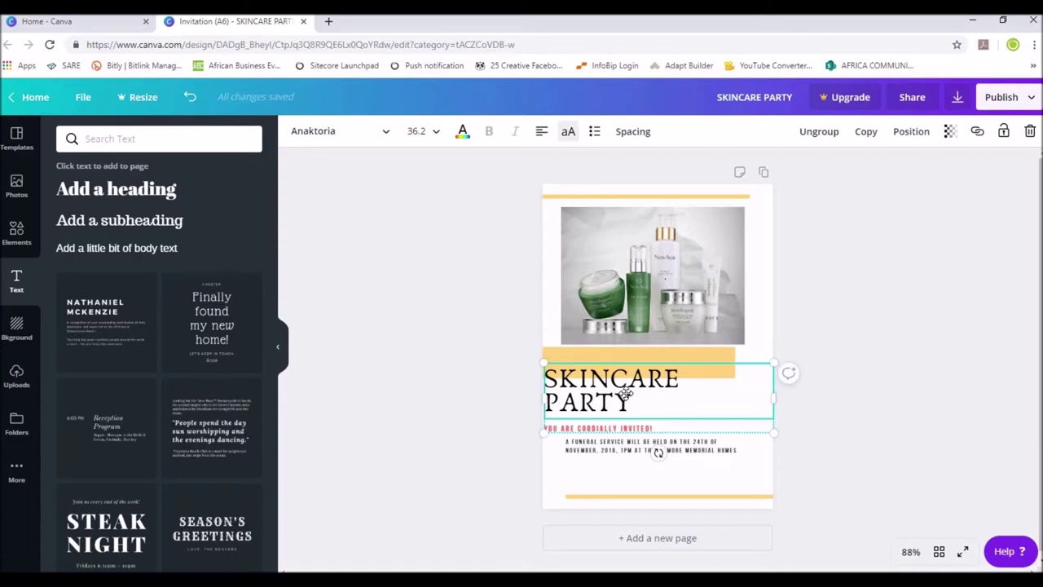
{"action": "left_click", "coordinate": [541, 133]}
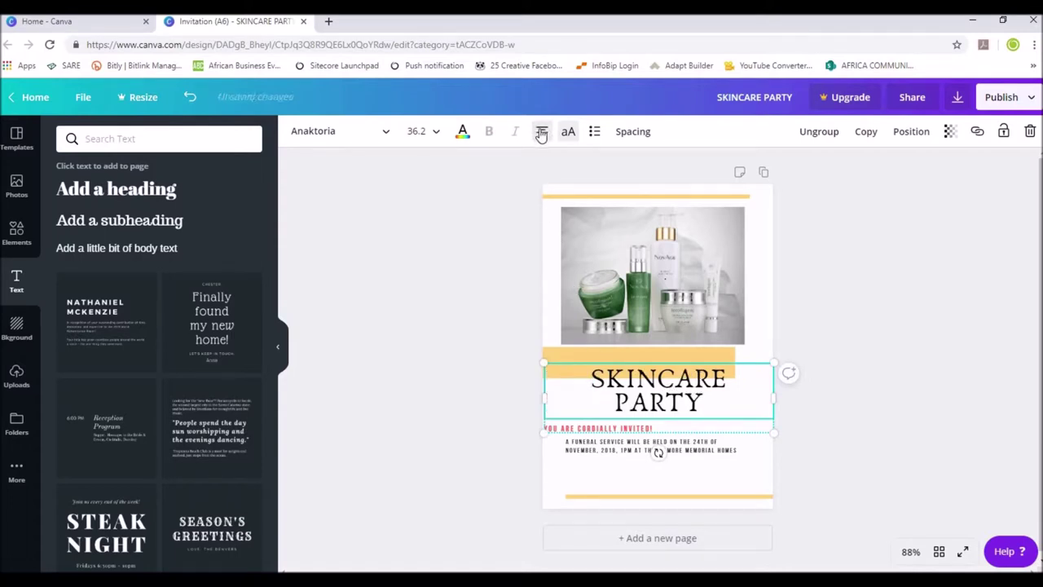
{"action": "left_click", "coordinate": [542, 132]}
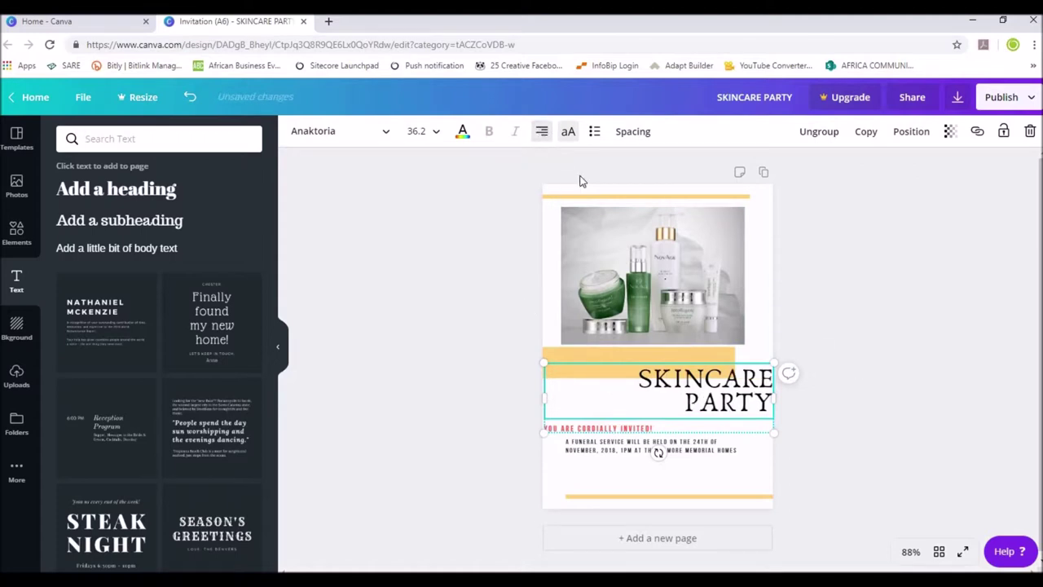
{"action": "left_click", "coordinate": [541, 132]}
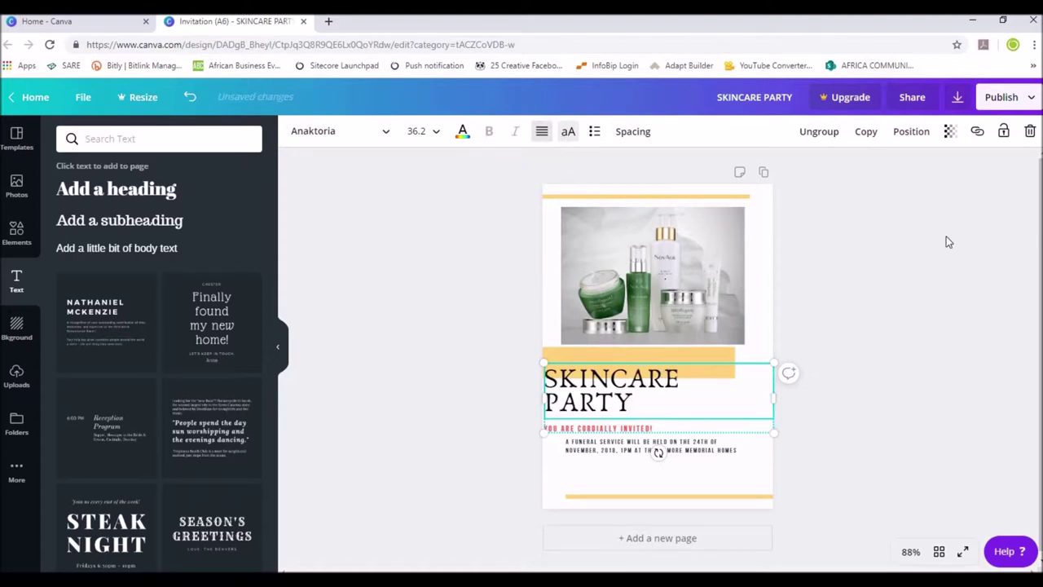
Delete the funeral service details text below the invitation line.
{"action": "left_click", "coordinate": [903, 286]}
{"action": "left_click", "coordinate": [692, 443]}
{"action": "left_click_drag", "start_coordinate": [692, 442], "coordinate": [693, 454]}
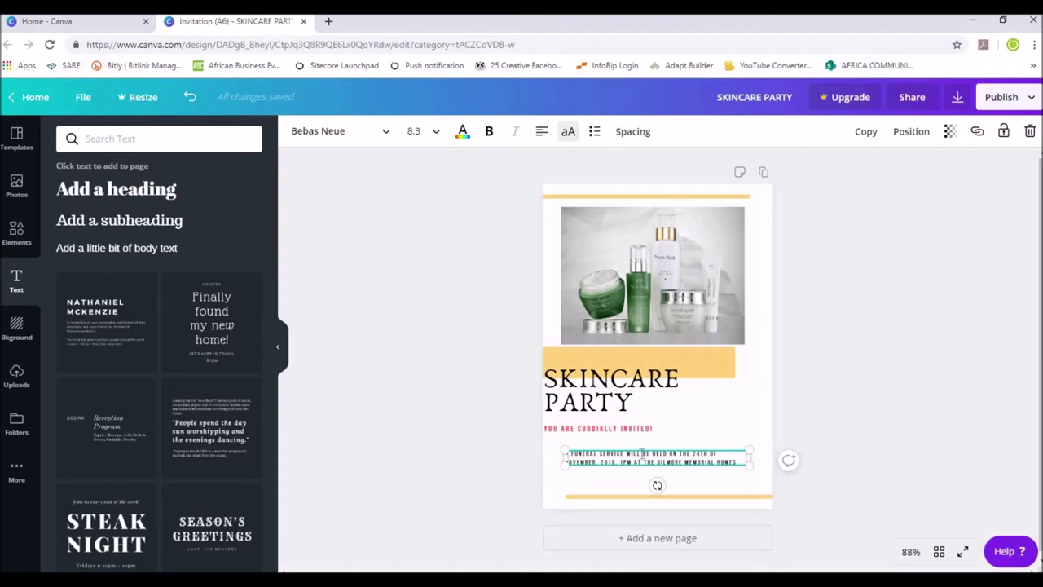
{"action": "key", "text": "Escape"}
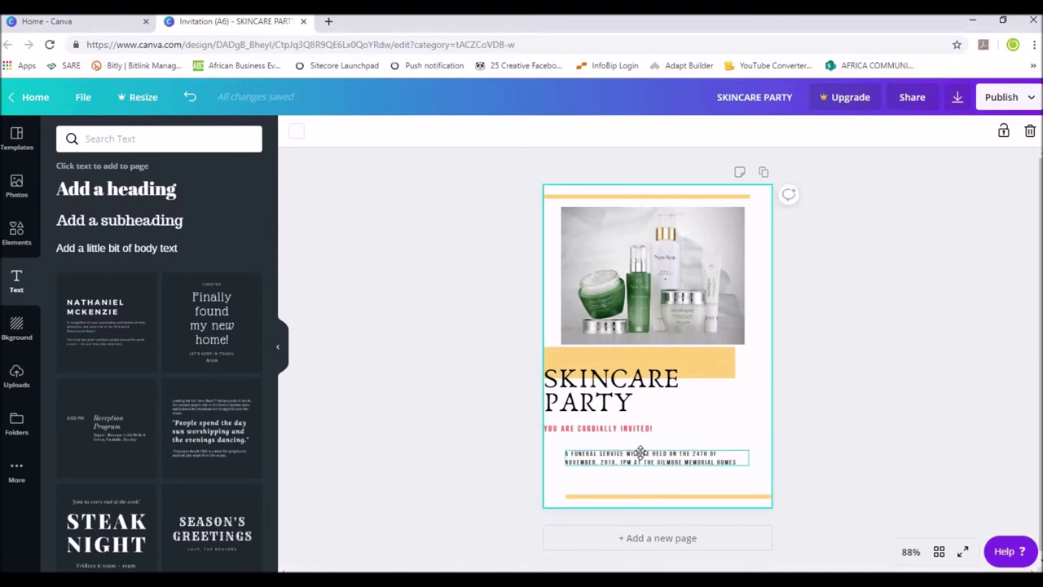
{"action": "left_click", "coordinate": [641, 453]}
{"action": "key", "text": "Delete"}
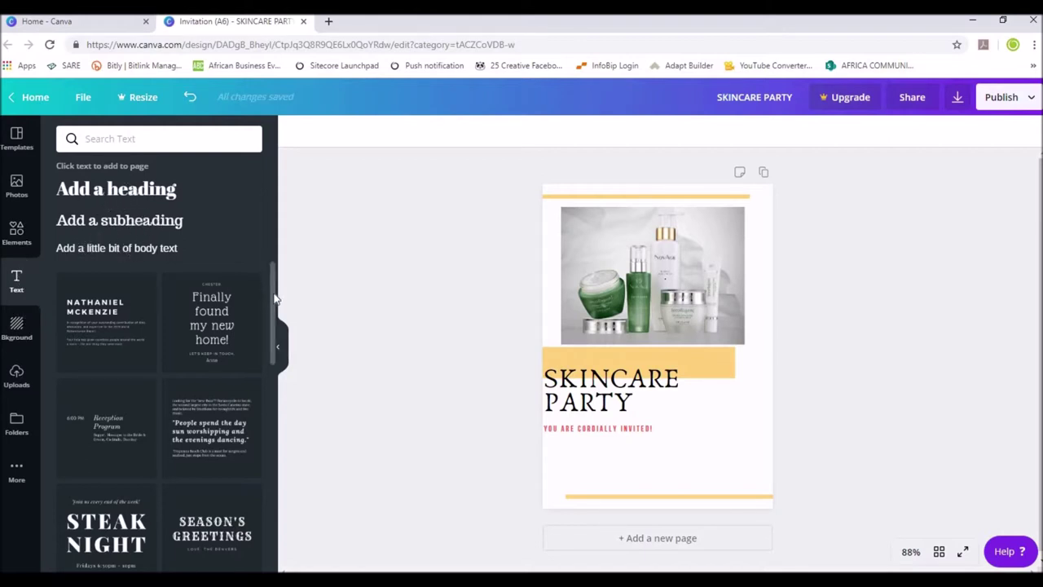
Add a subheading text box and place it beneath the YOU ARE CORDIALLY INVITED! line.
{"action": "scroll", "coordinate": [265, 456], "scroll_direction": "down", "scroll_amount": 6}
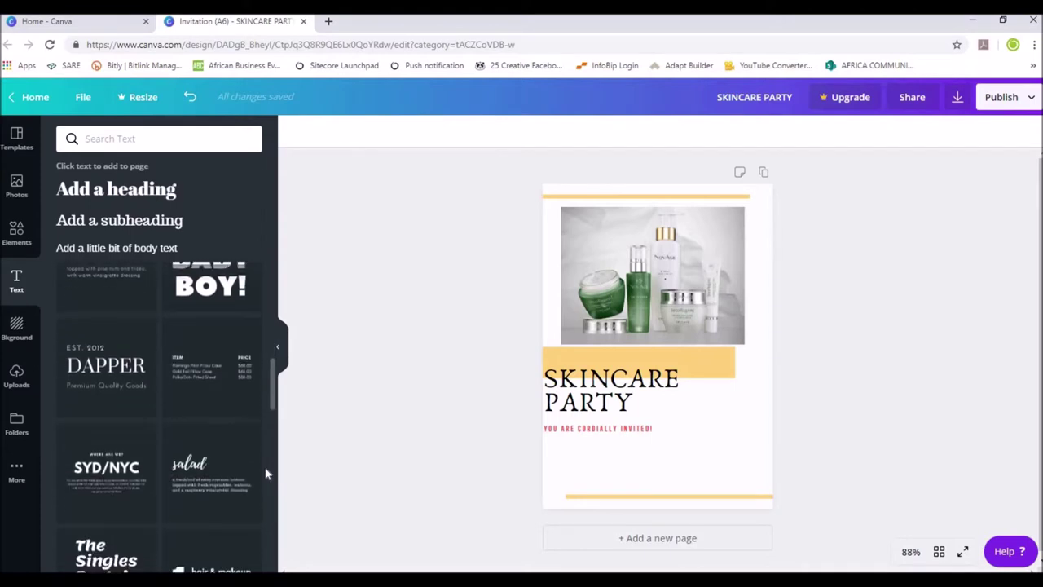
{"action": "scroll", "coordinate": [264, 343], "scroll_direction": "up", "scroll_amount": 6}
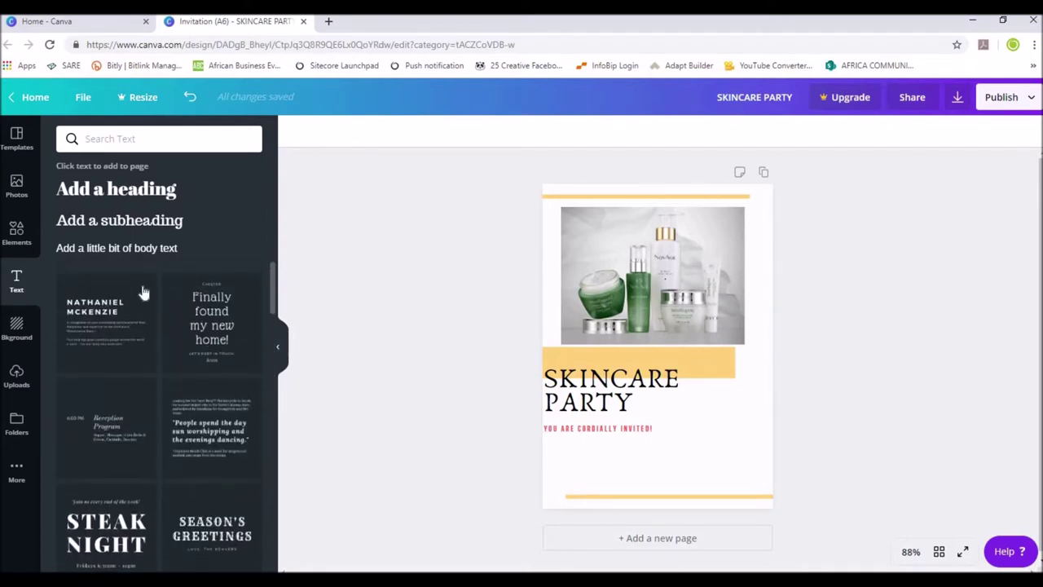
{"action": "left_click", "coordinate": [123, 230]}
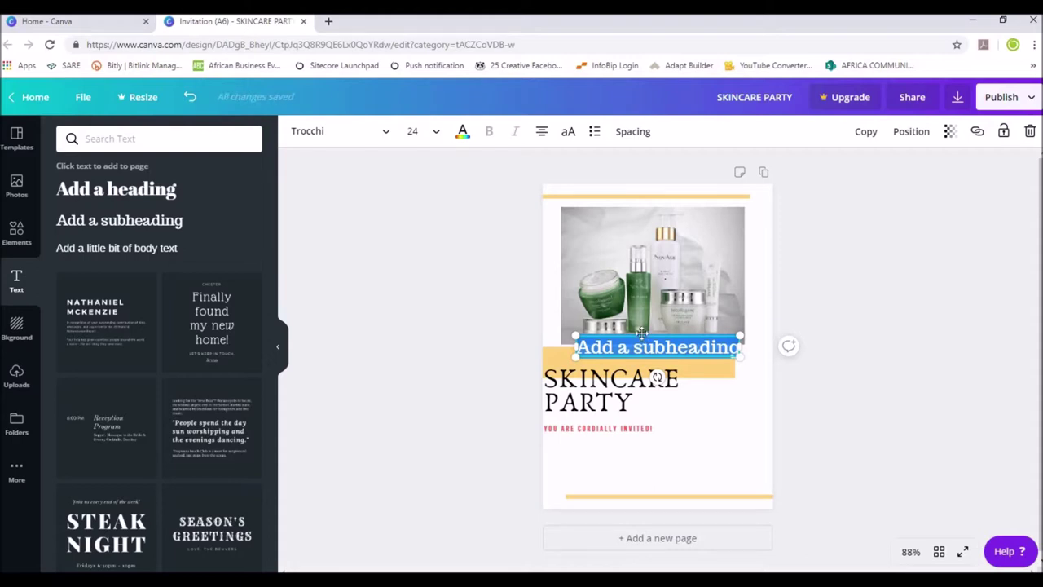
{"action": "left_click_drag", "start_coordinate": [642, 335], "coordinate": [641, 445]}
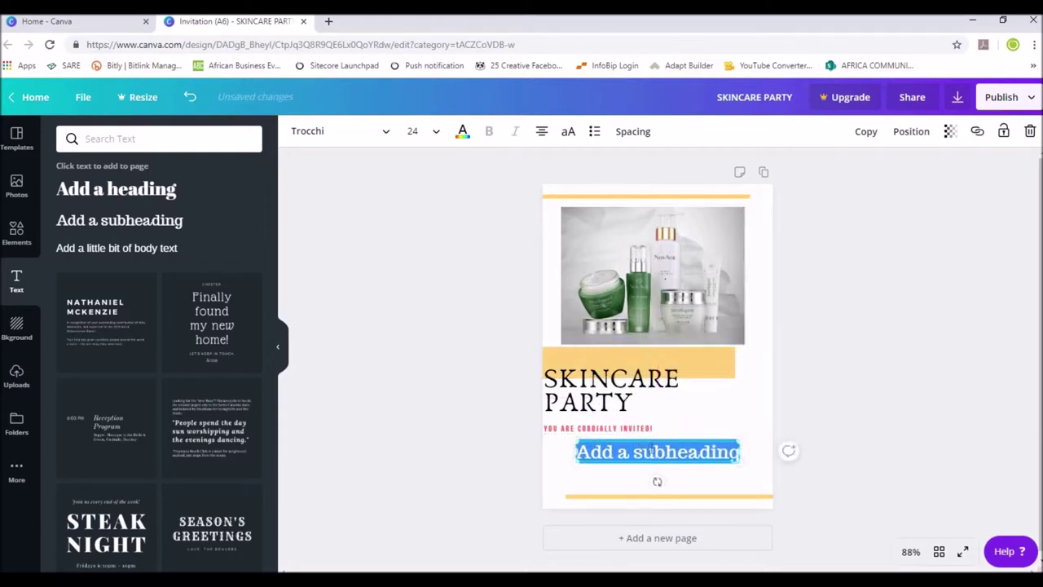
Replace the placeholder subheading with three lines: "Date: 1st of August", "Time: 12pm" and "Venue: Oriflame Office Ikeja.".
{"action": "double_click", "coordinate": [655, 451]}
{"action": "type", "text": "Date: 1st of August"}
{"action": "key", "text": "Return"}
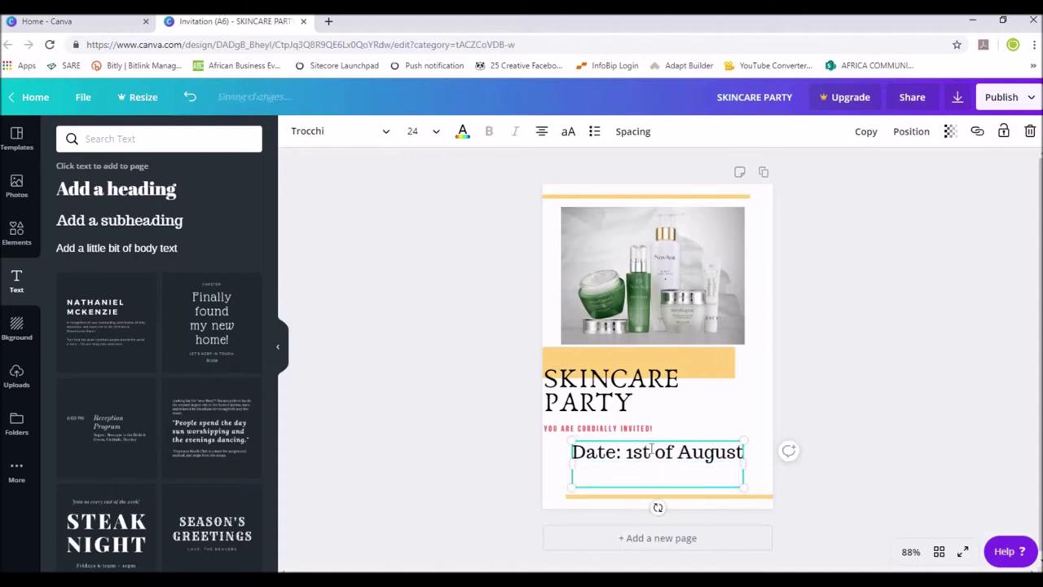
{"action": "type", "text": "Time: 12pm"}
{"action": "key", "text": "Return"}
{"action": "type", "text": "Venue: Oriflame O"}
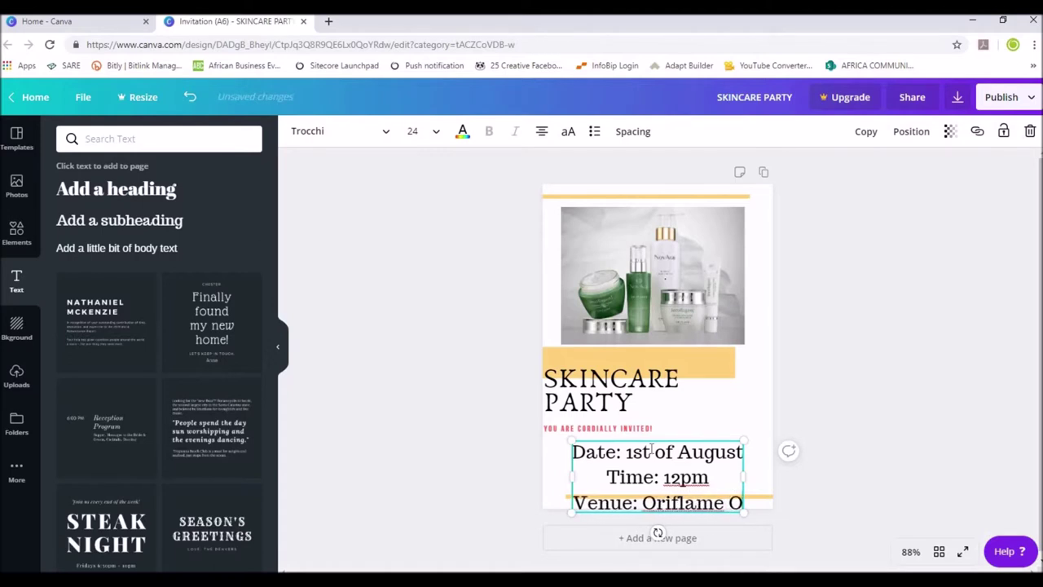
{"action": "type", "text": "ffice Ikeja."}
Set the event details text to size 16 with left alignment, and reposition it just below the invitation line.
{"action": "left_click_drag", "start_coordinate": [681, 444], "coordinate": [691, 412]}
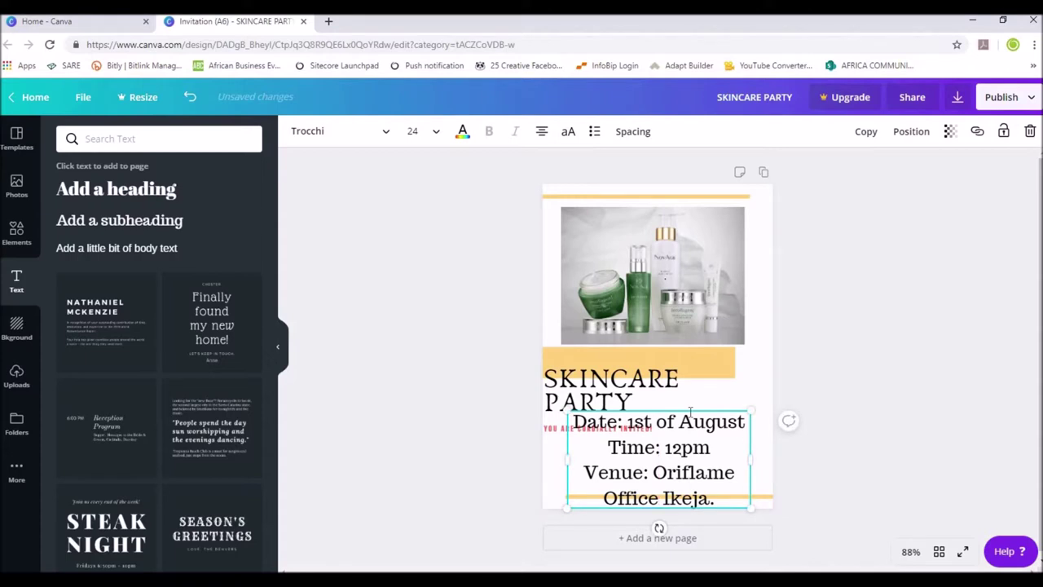
{"action": "left_click", "coordinate": [691, 447]}
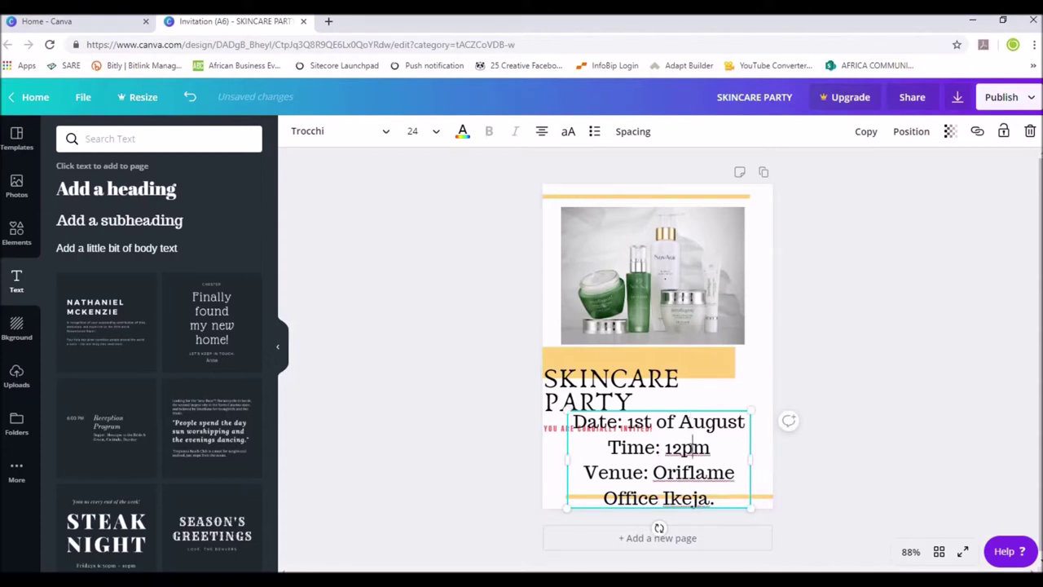
{"action": "key", "text": "ctrl+a"}
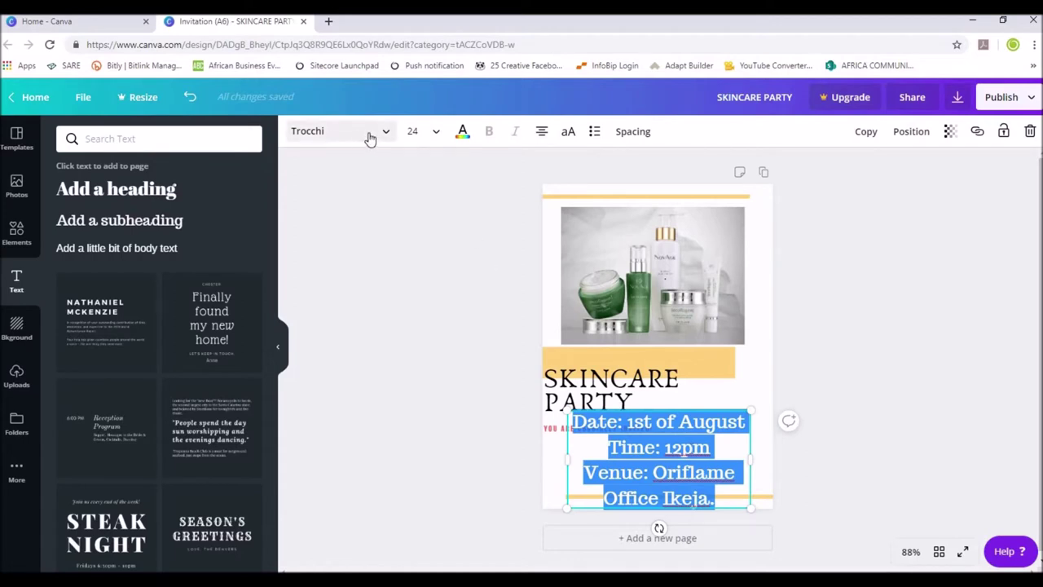
{"action": "left_click", "coordinate": [436, 133]}
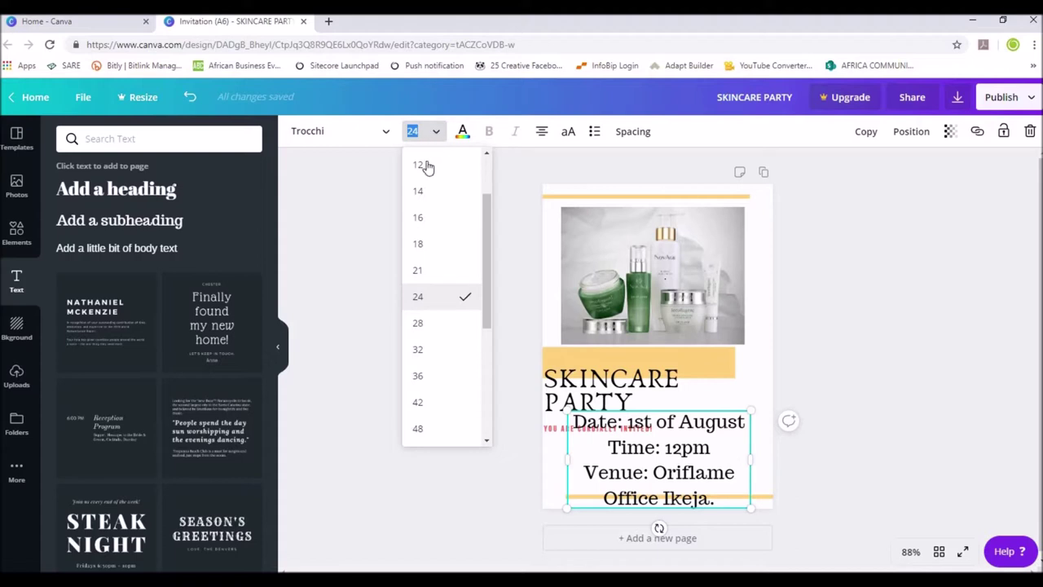
{"action": "left_click", "coordinate": [420, 219]}
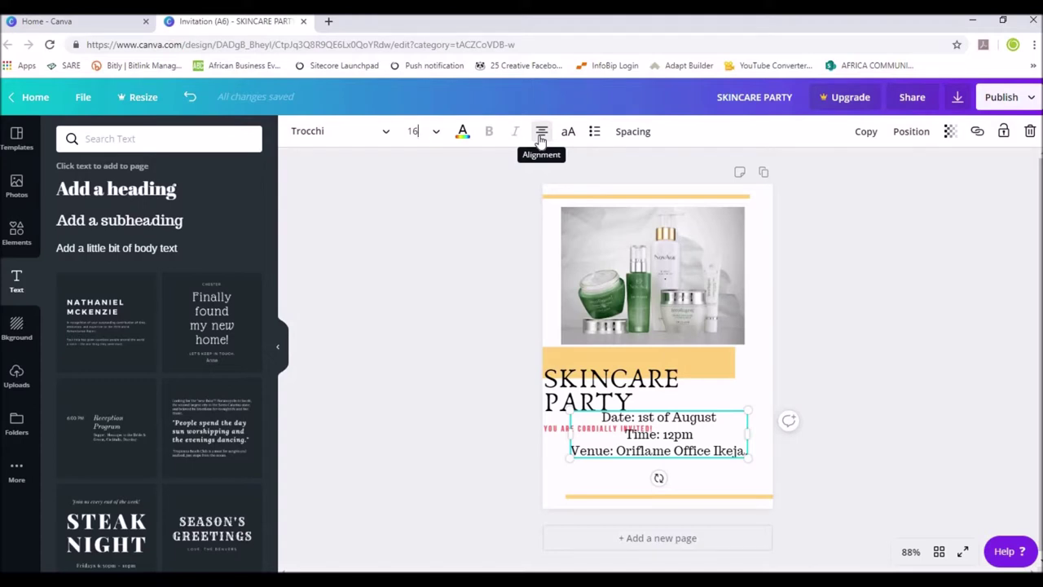
{"action": "left_click", "coordinate": [540, 134]}
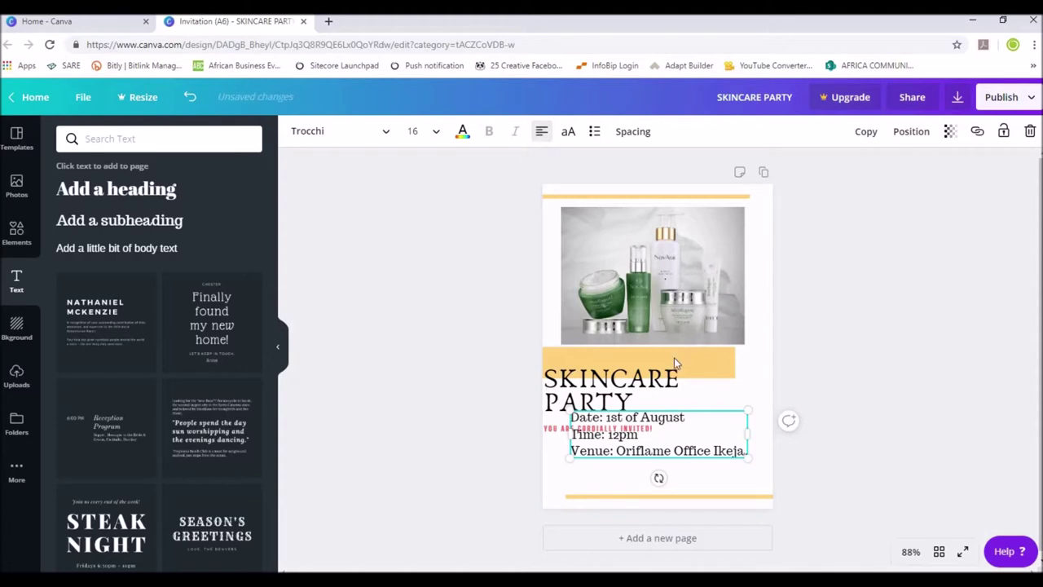
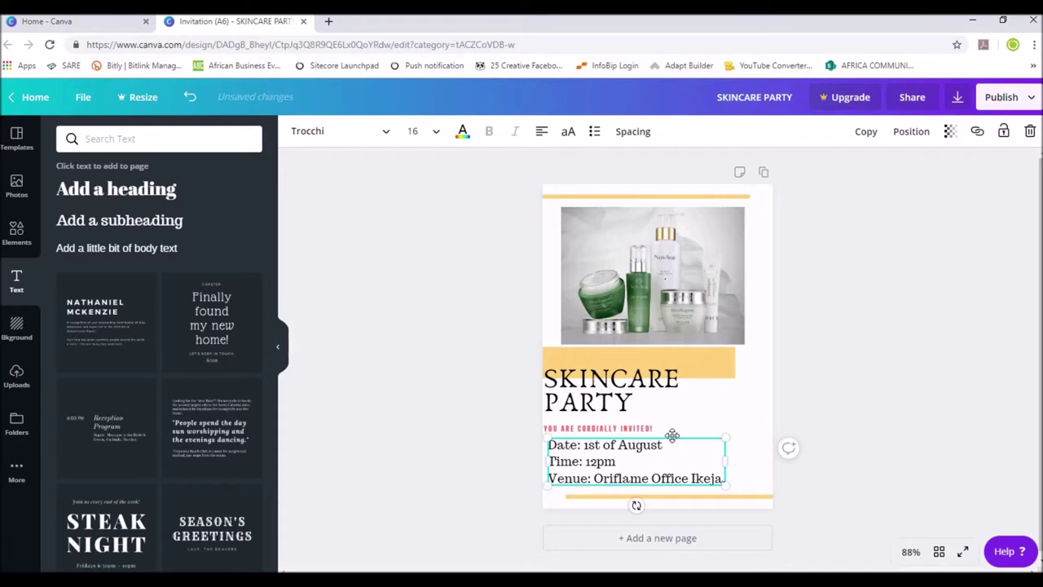
Set the event details font to Advent Pro Bold and widen the box so the venue fits on one line.
{"action": "left_click", "coordinate": [330, 139]}
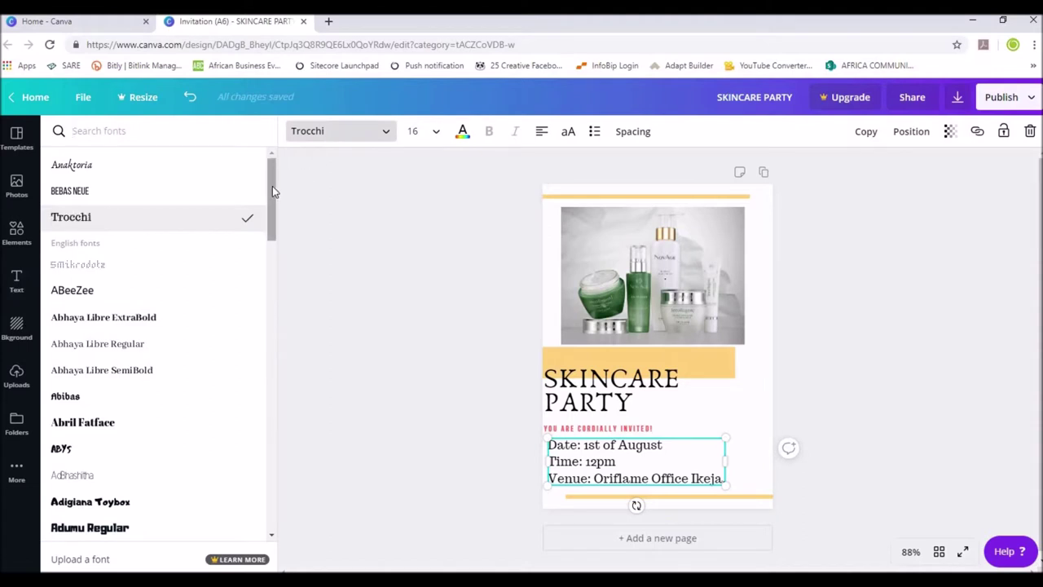
{"action": "left_click_drag", "start_coordinate": [272, 186], "coordinate": [272, 231]}
{"action": "left_click", "coordinate": [102, 337]}
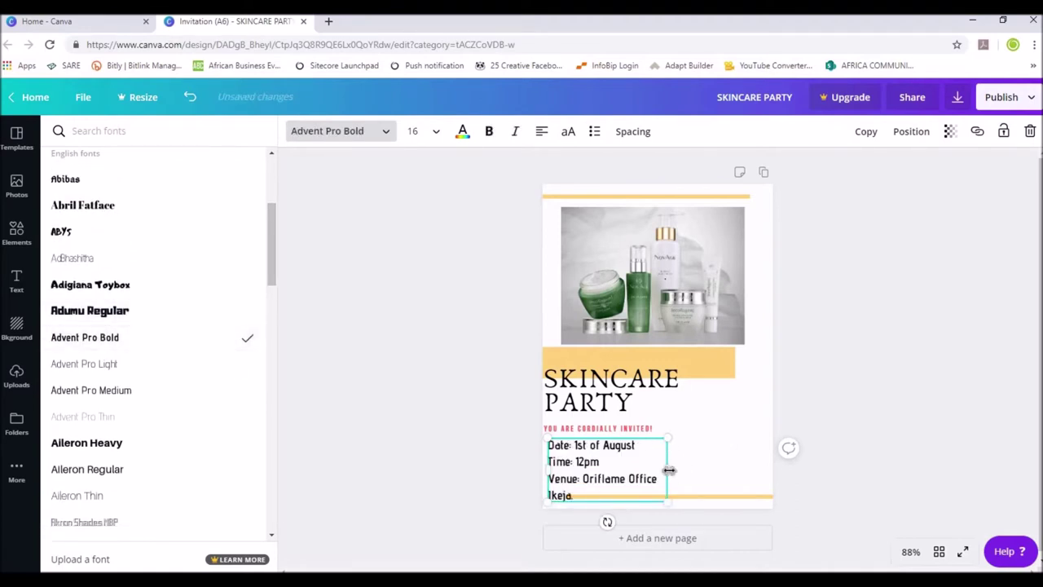
{"action": "left_click_drag", "start_coordinate": [669, 470], "coordinate": [721, 471]}
{"action": "left_click", "coordinate": [872, 405]}
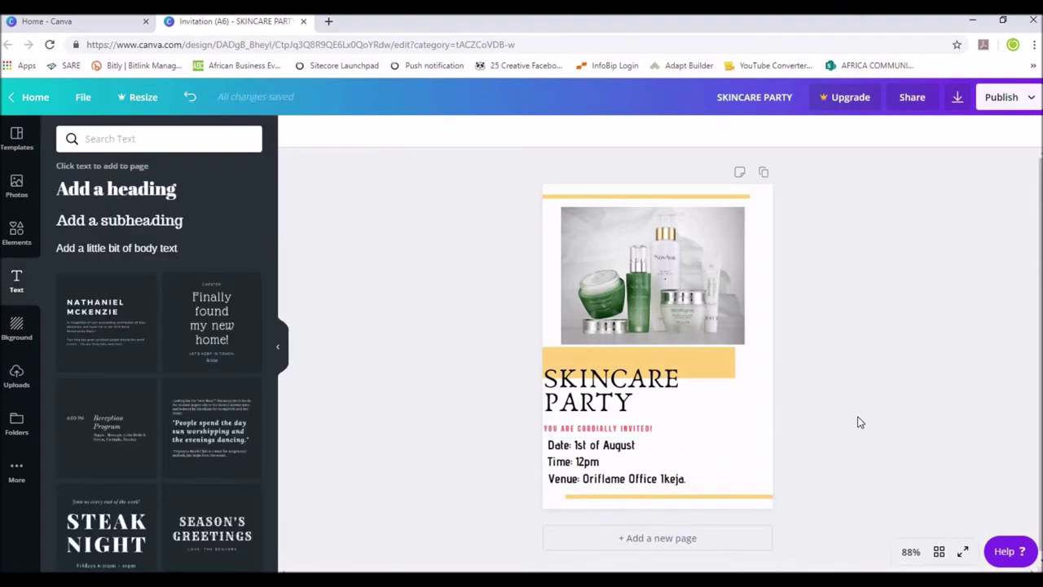
Reduce the event details text to size 14 and align its box with the heading's left edge.
{"action": "left_click", "coordinate": [642, 442]}
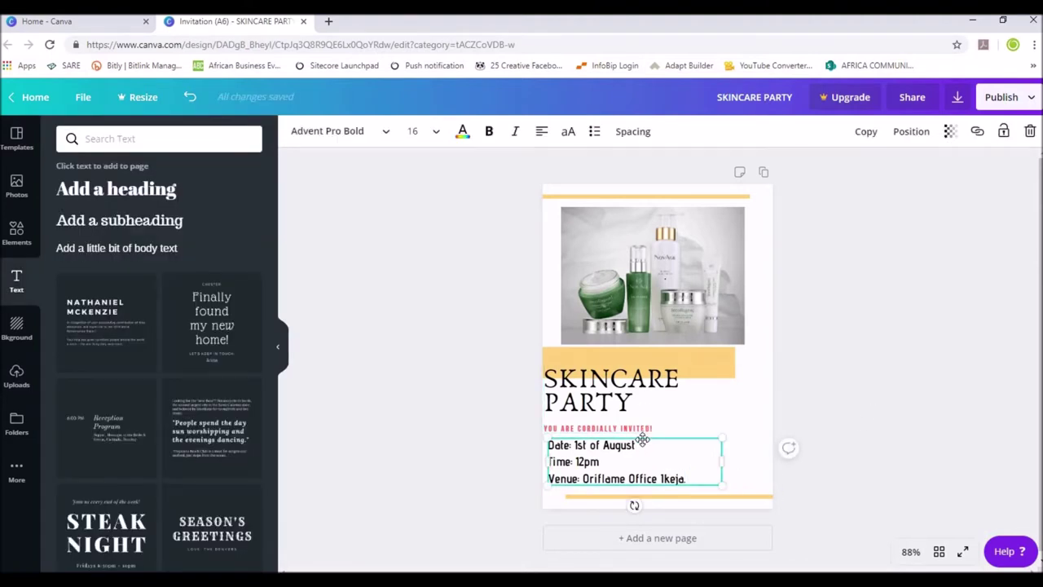
{"action": "left_click", "coordinate": [689, 462]}
{"action": "left_click", "coordinate": [434, 140]}
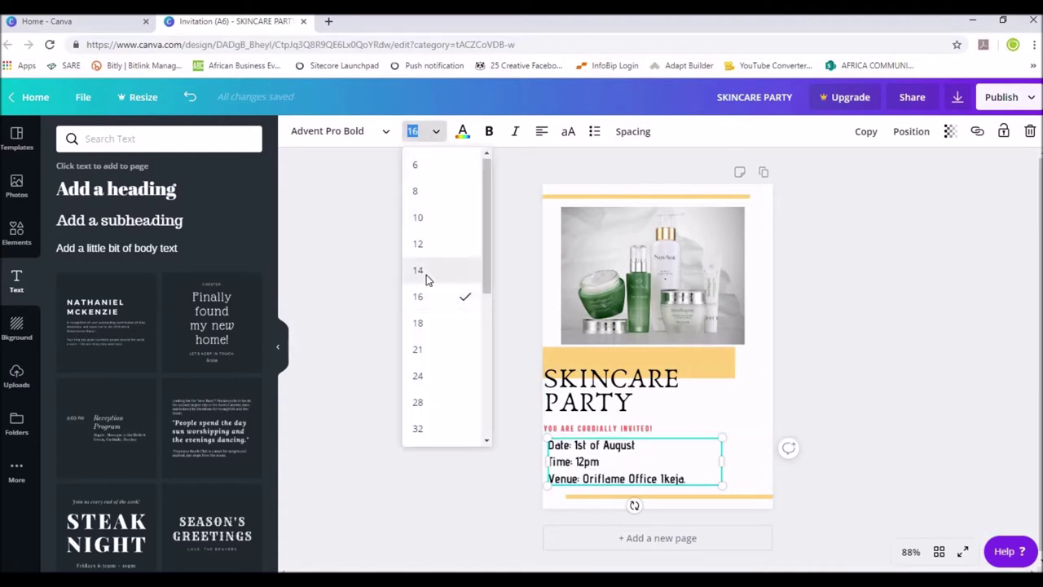
{"action": "left_click", "coordinate": [429, 268]}
{"action": "left_click", "coordinate": [701, 437]}
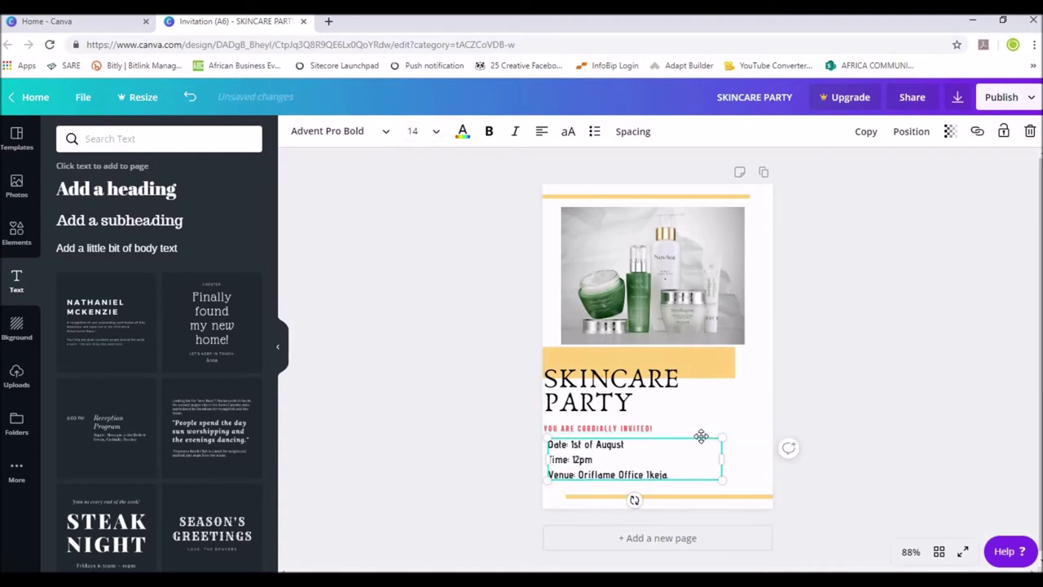
{"action": "left_click_drag", "start_coordinate": [700, 437], "coordinate": [697, 438]}
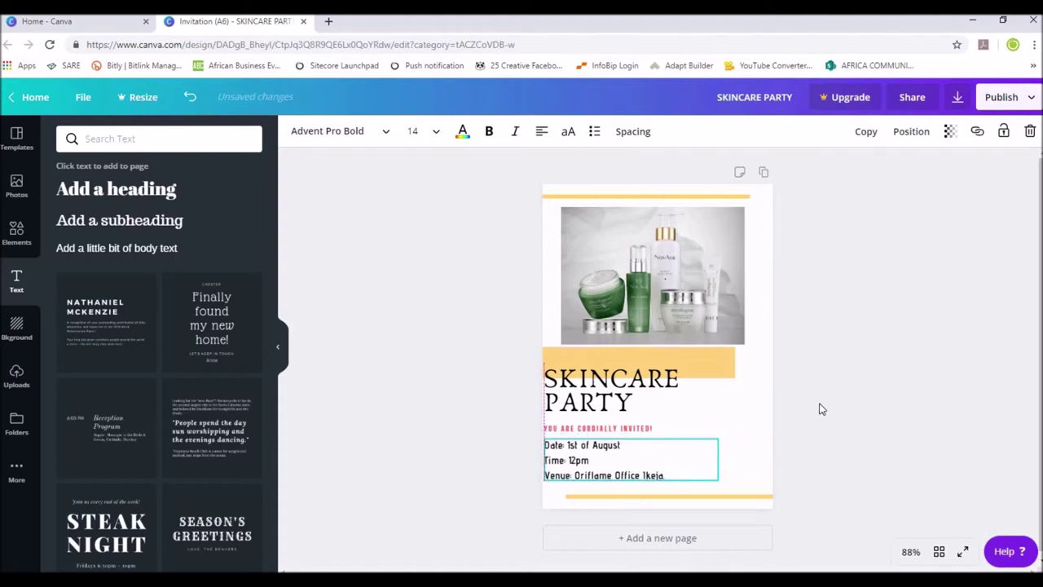
{"action": "left_click", "coordinate": [890, 390]}
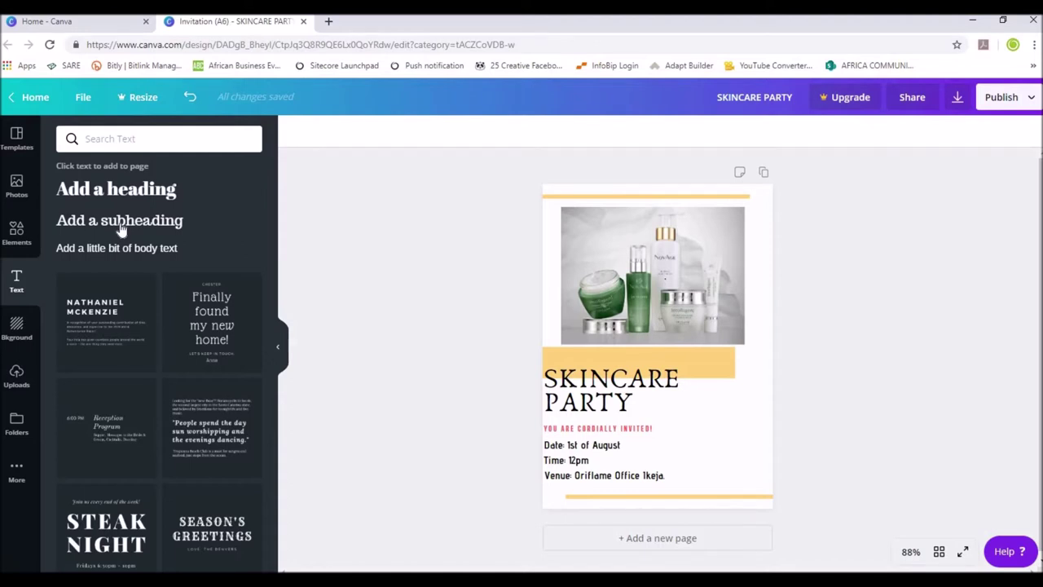
Add another subheading reading "Please call" followed by the contact phone number.
{"action": "left_click", "coordinate": [121, 230]}
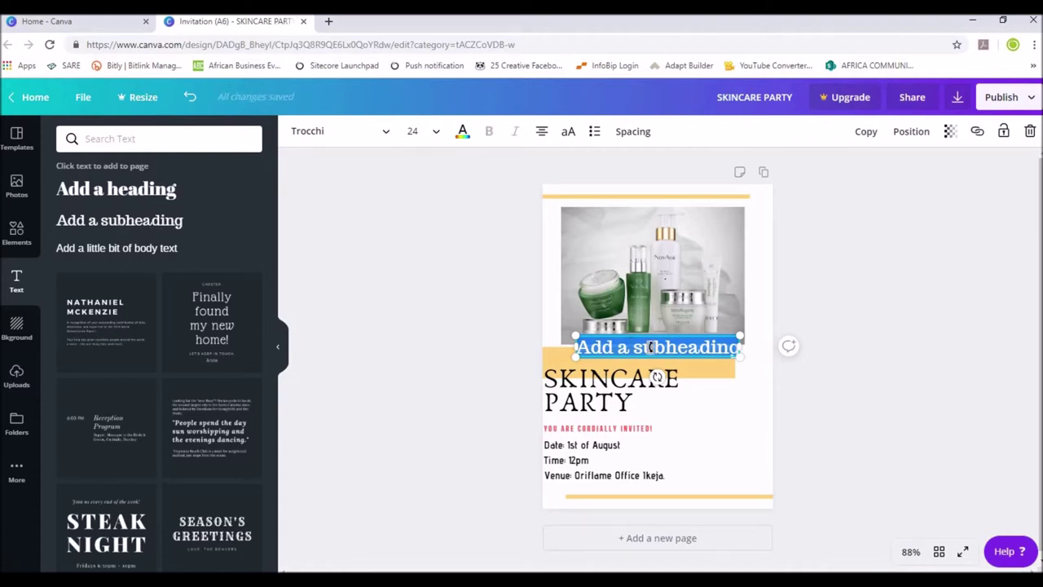
{"action": "type", "text": "F"}
{"action": "type", "text": "lease call"}
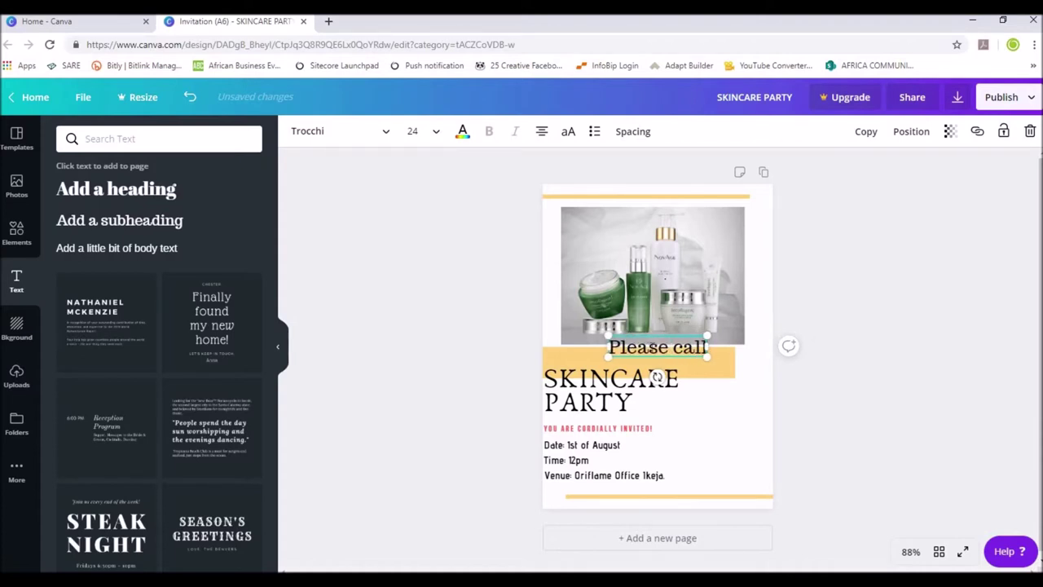
{"action": "type", "text": " 0812345"}
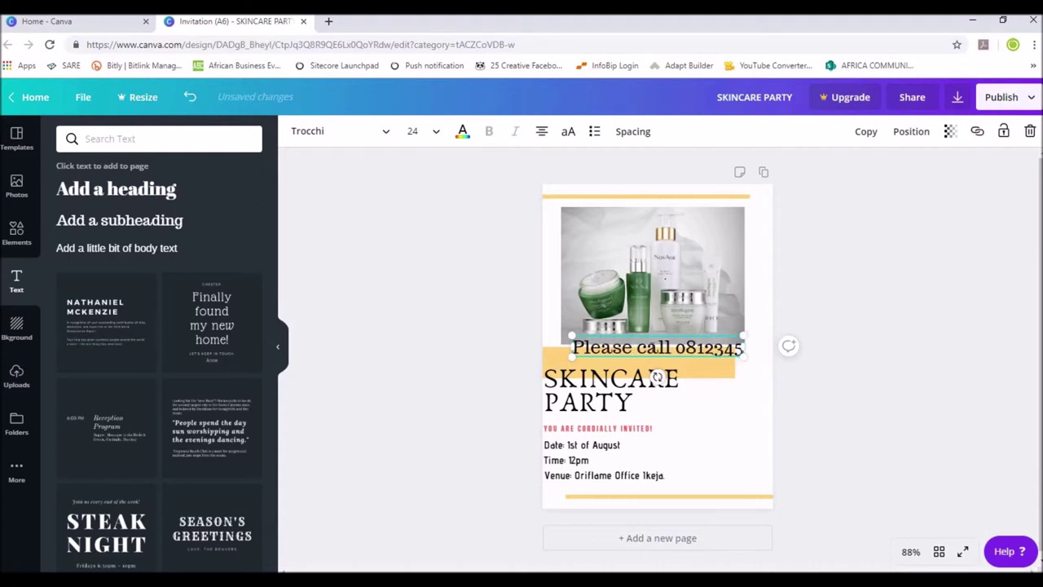
{"action": "type", "text": "6789"}
Try size 14 on the "Please call" contact text, and set it to size 12.
{"action": "key", "text": "ctrl+a"}
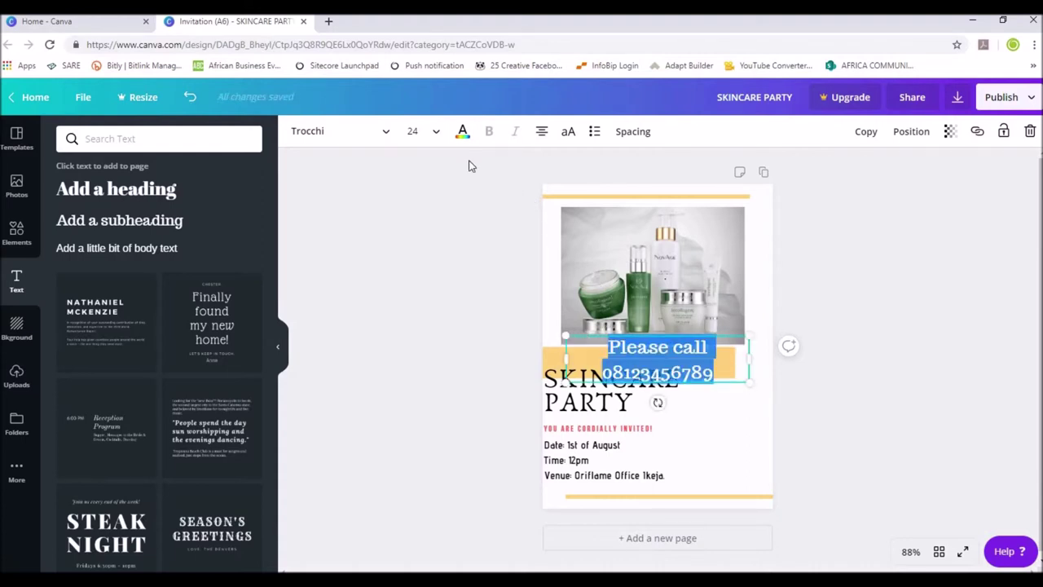
{"action": "left_click", "coordinate": [413, 132]}
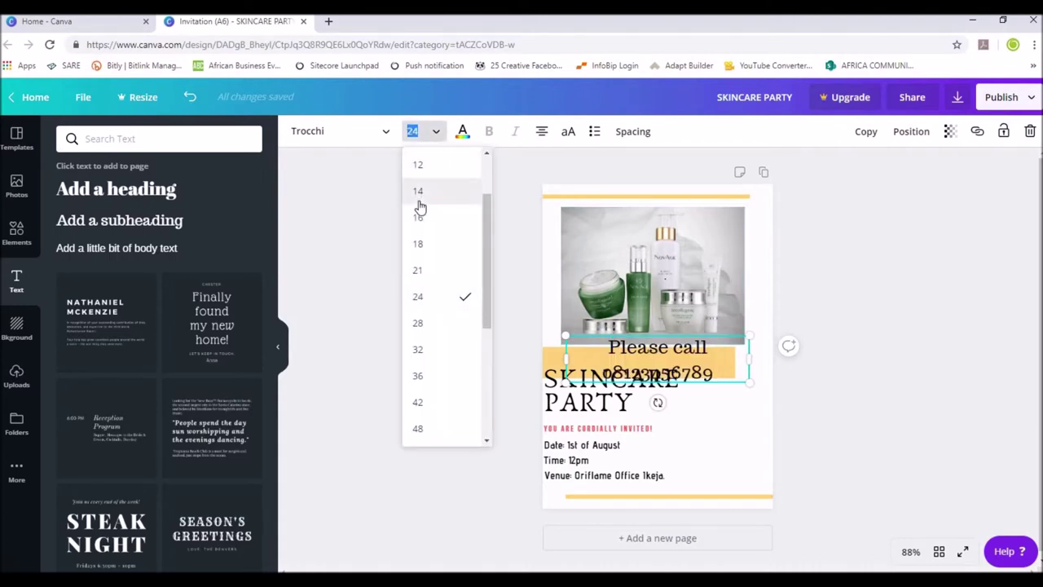
{"action": "left_click", "coordinate": [419, 201]}
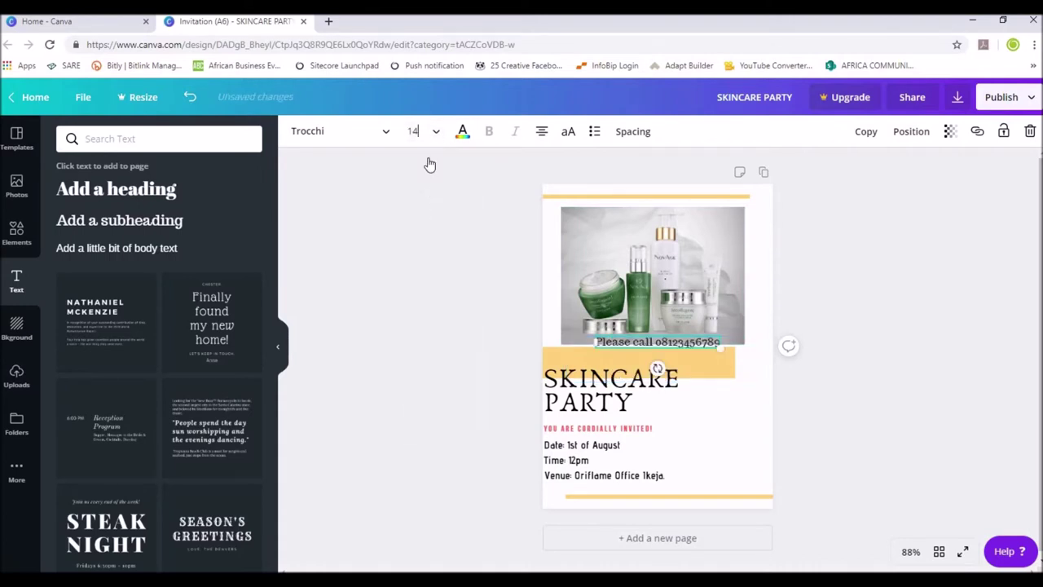
{"action": "left_click", "coordinate": [415, 131]}
{"action": "left_click", "coordinate": [424, 242]}
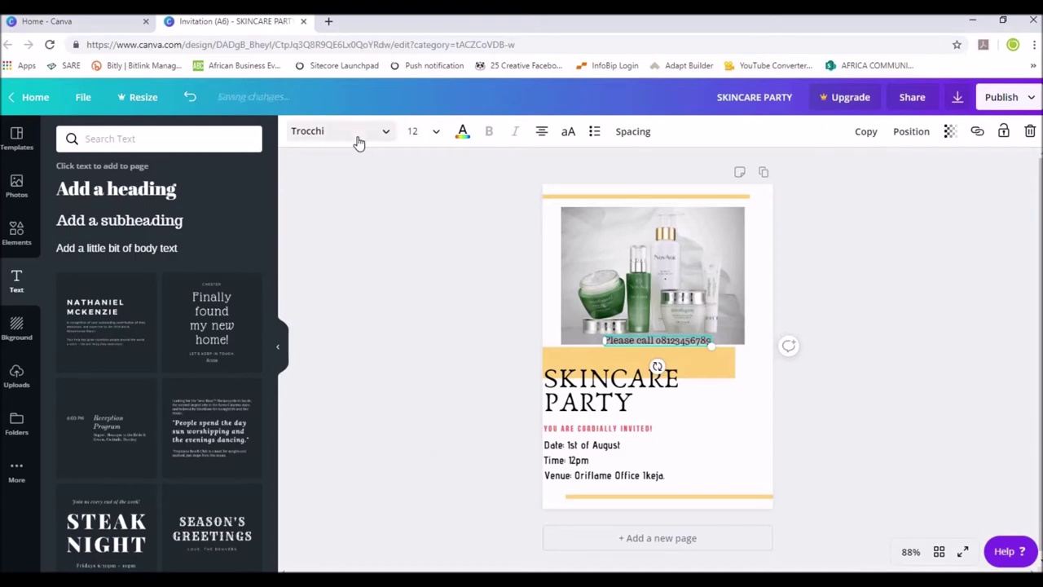
Set the "Please call" contact text's font to Aleo.
{"action": "left_click", "coordinate": [358, 138]}
{"action": "scroll", "coordinate": [272, 298], "scroll_direction": "down", "scroll_amount": 5}
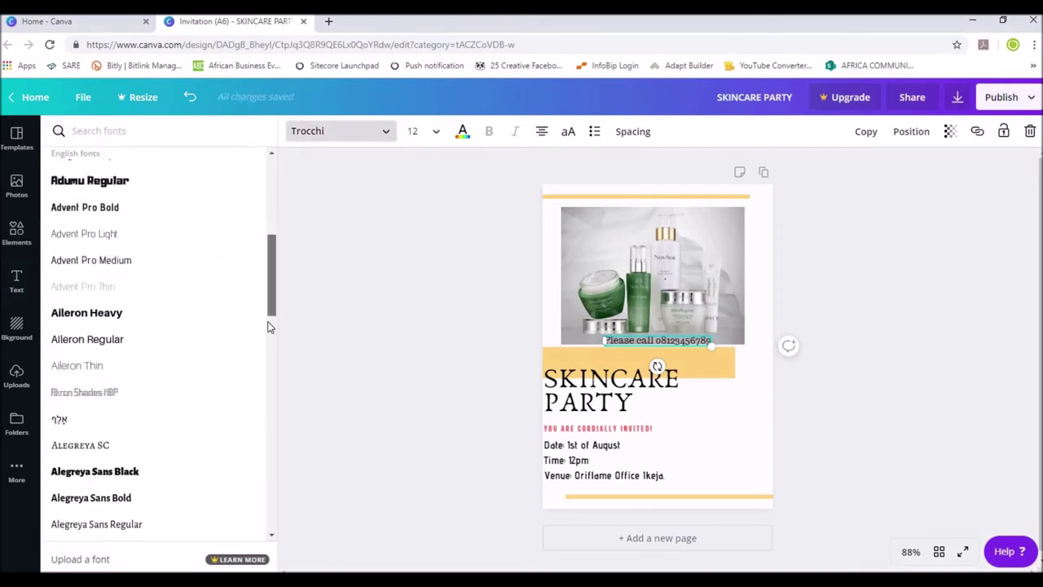
{"action": "scroll", "coordinate": [269, 326], "scroll_direction": "down", "scroll_amount": 1}
{"action": "scroll", "coordinate": [275, 368], "scroll_direction": "down", "scroll_amount": 5}
{"action": "left_click", "coordinate": [62, 202]}
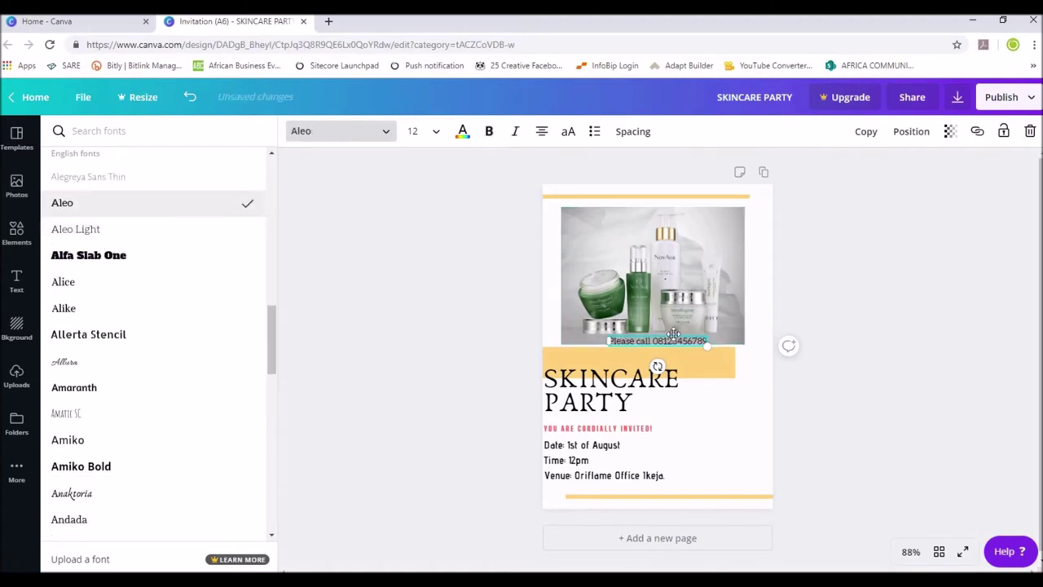
Move the contact text to the page's lower right, just above the bottom yellow line, and make it italic.
{"action": "left_click_drag", "start_coordinate": [674, 334], "coordinate": [747, 483]}
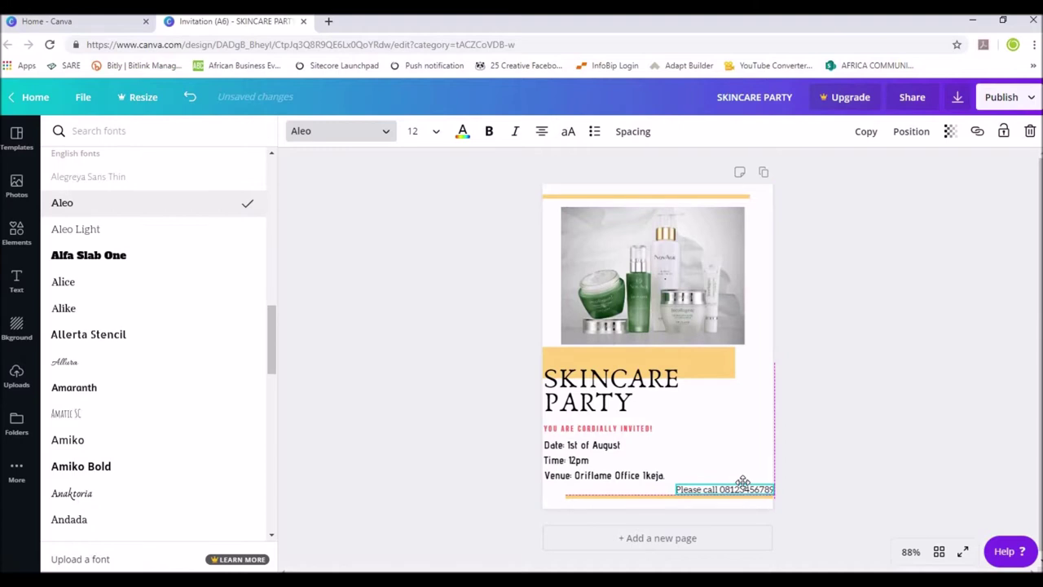
{"action": "left_click", "coordinate": [515, 133]}
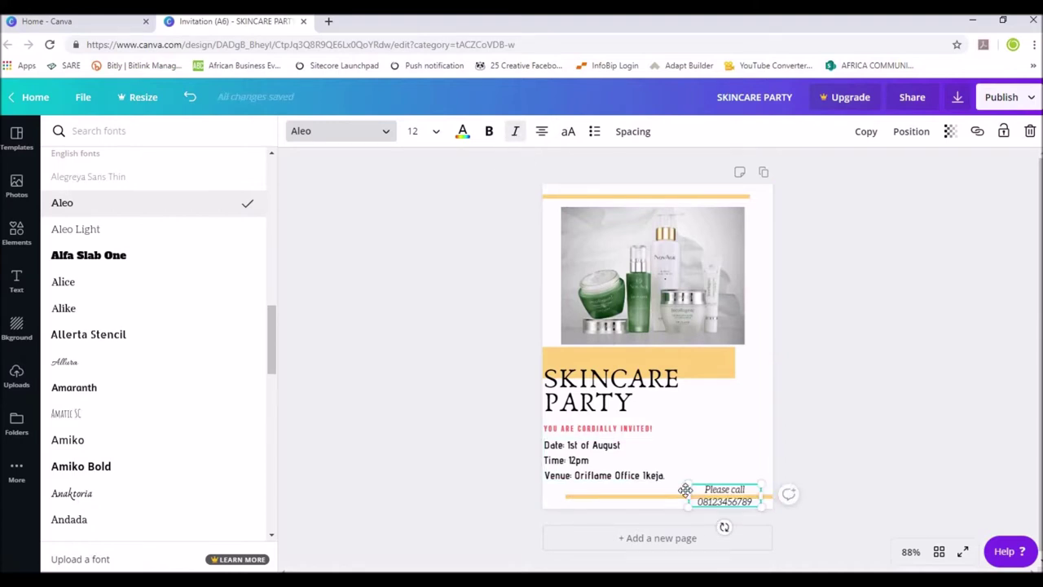
Widen the contact text box so it fits on one line, and align it with the page's right edge just above the bottom yellow line.
{"action": "left_click_drag", "start_coordinate": [687, 493], "coordinate": [644, 490]}
{"action": "left_click_drag", "start_coordinate": [719, 481], "coordinate": [731, 481]}
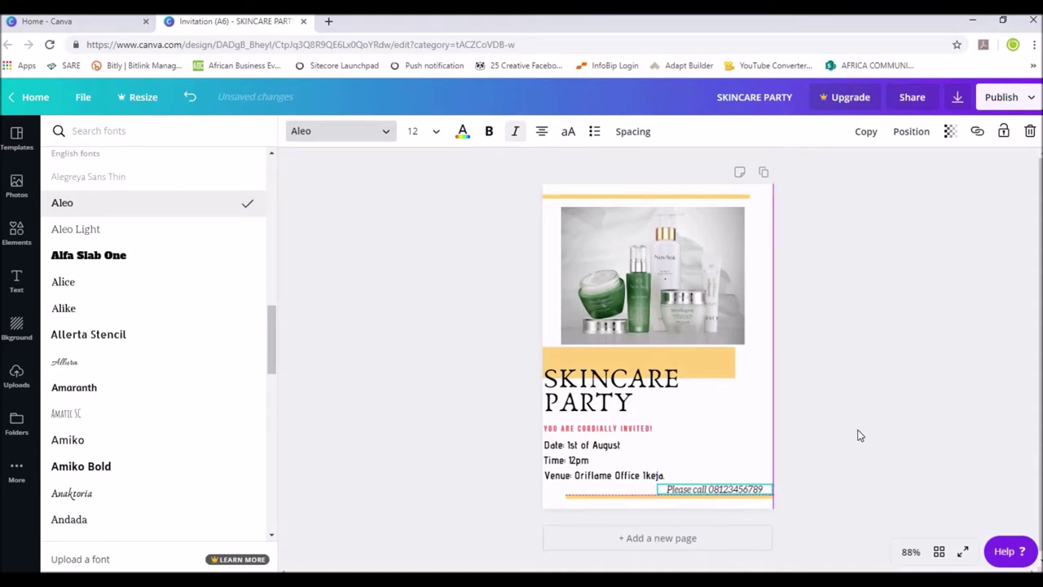
{"action": "left_click", "coordinate": [859, 435]}
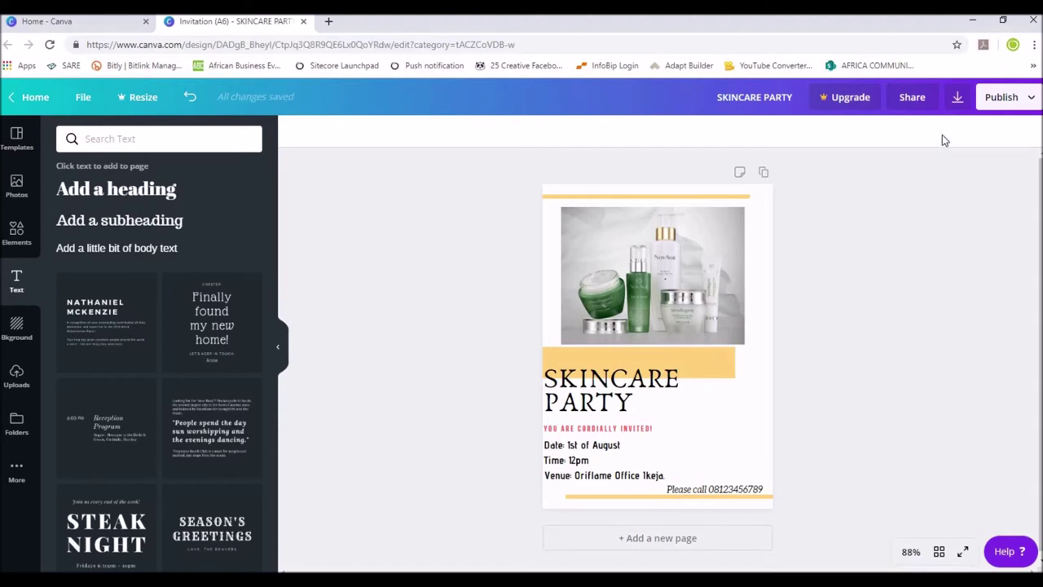
Download the invitation as a PNG file and dismiss the Canva Pro trial offer.
{"action": "left_click", "coordinate": [960, 98]}
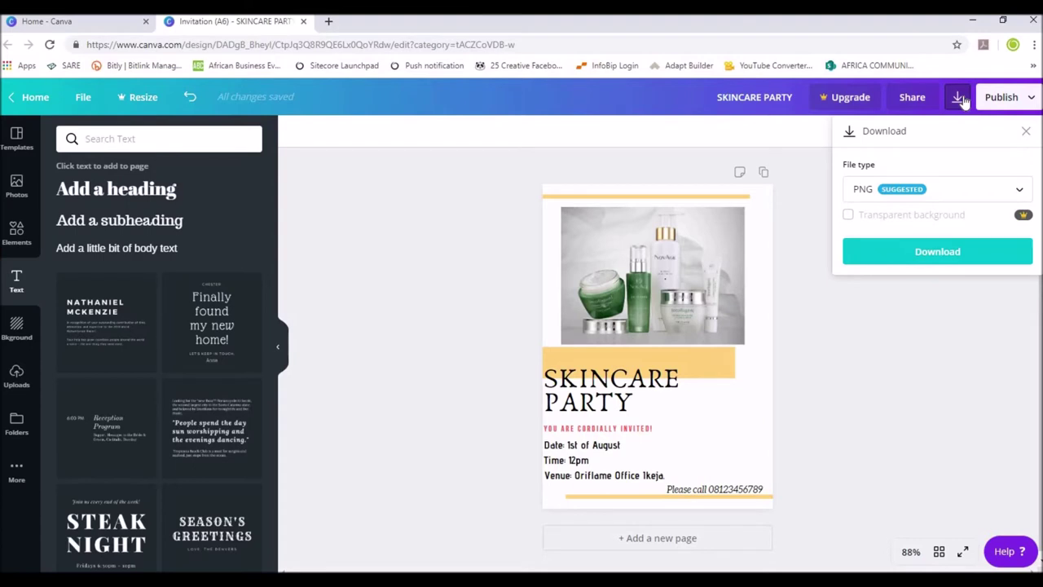
{"action": "left_click", "coordinate": [907, 193]}
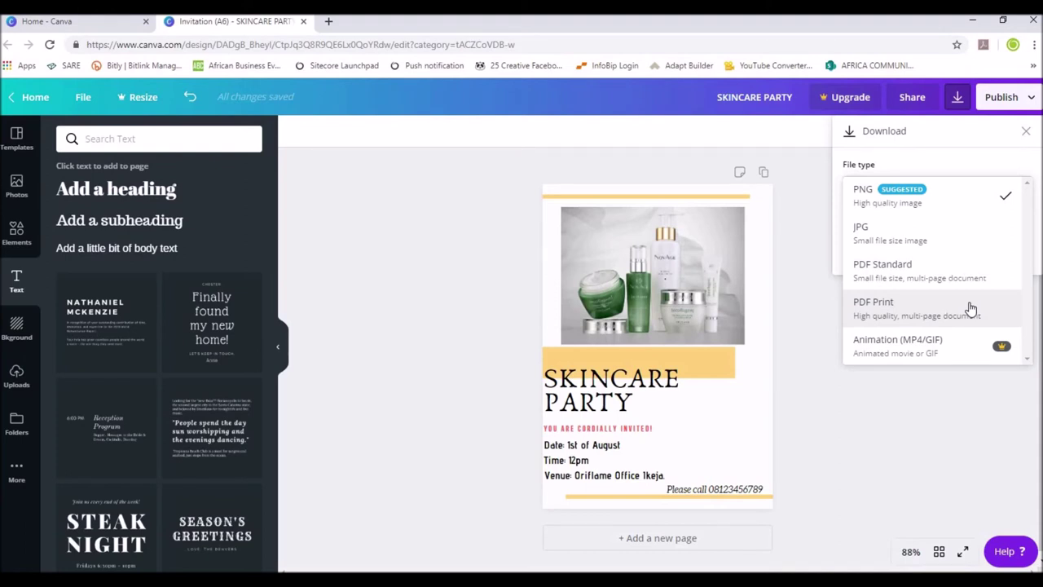
{"action": "left_click", "coordinate": [912, 212]}
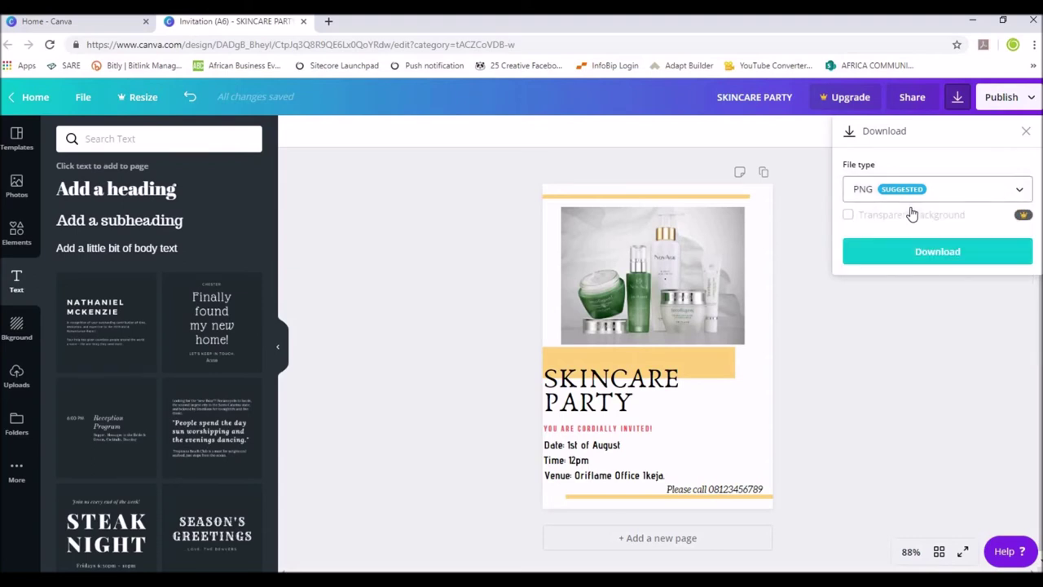
{"action": "left_click", "coordinate": [936, 253]}
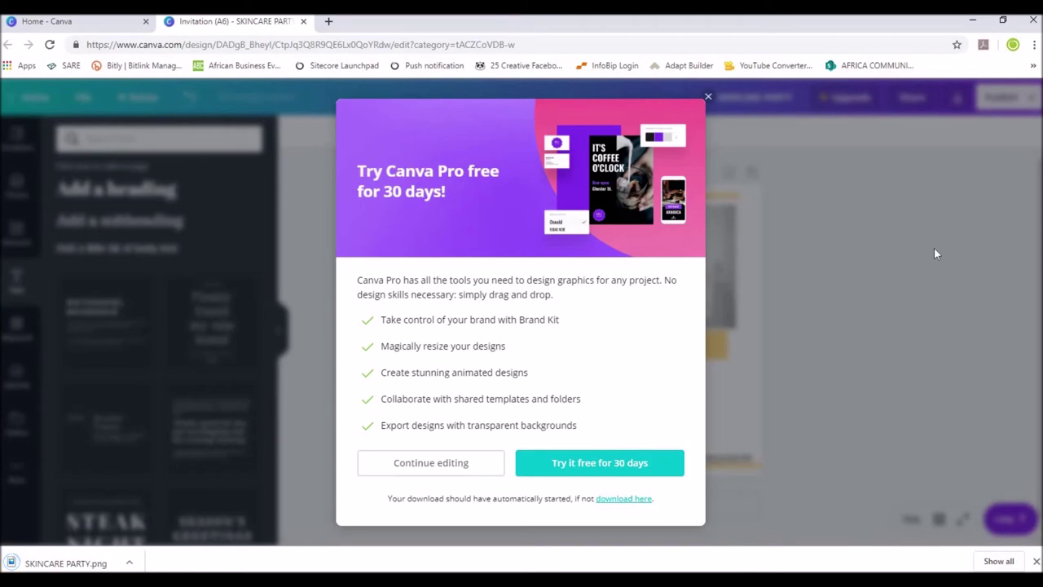
{"action": "left_click", "coordinate": [710, 100]}
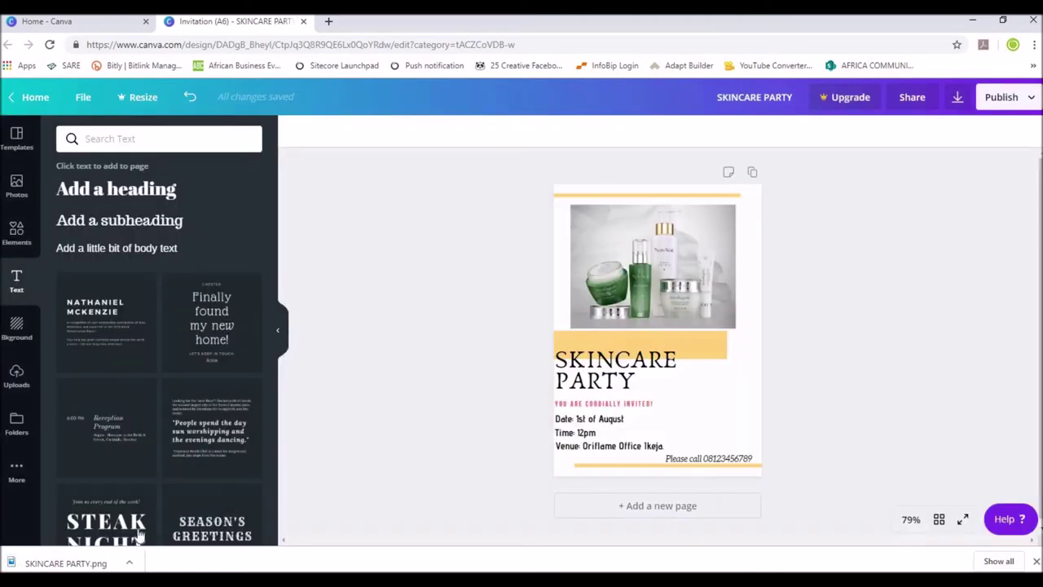
View the downloaded SKINCARE PARTY.png in the image viewer, and close it to return to the design.
{"action": "left_click", "coordinate": [72, 563]}
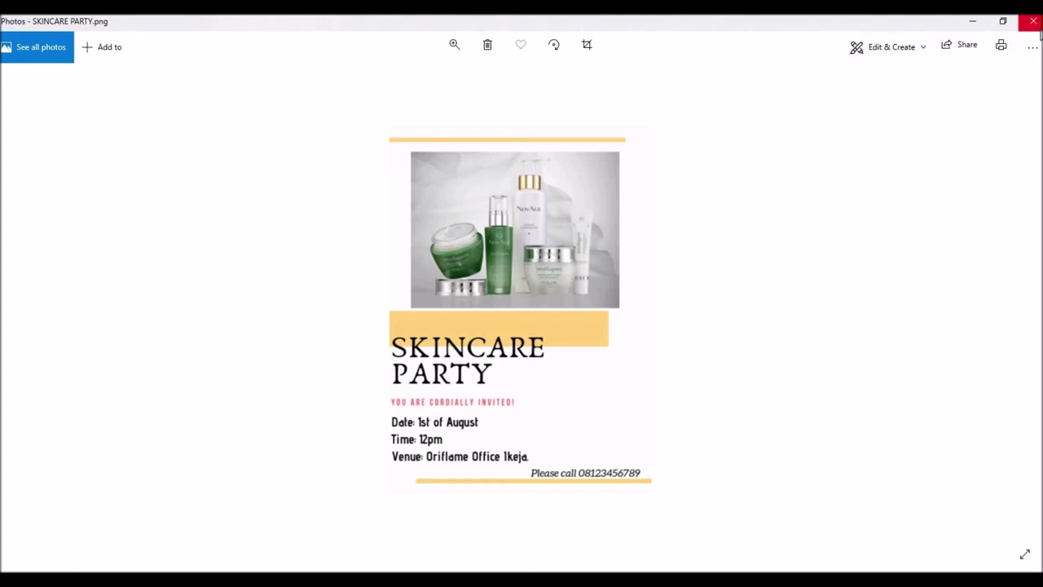
{"action": "left_click", "coordinate": [1039, 25]}
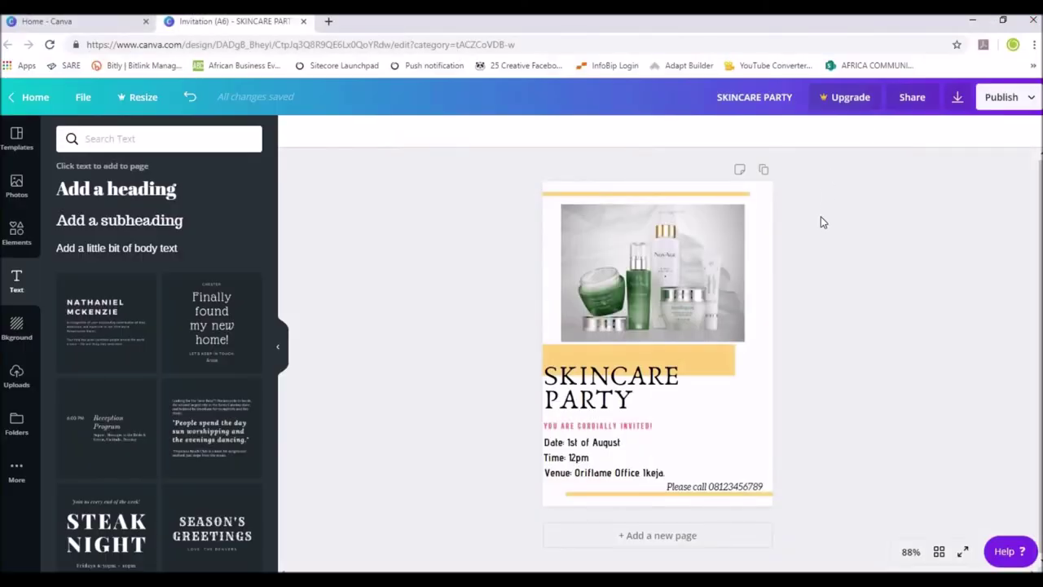